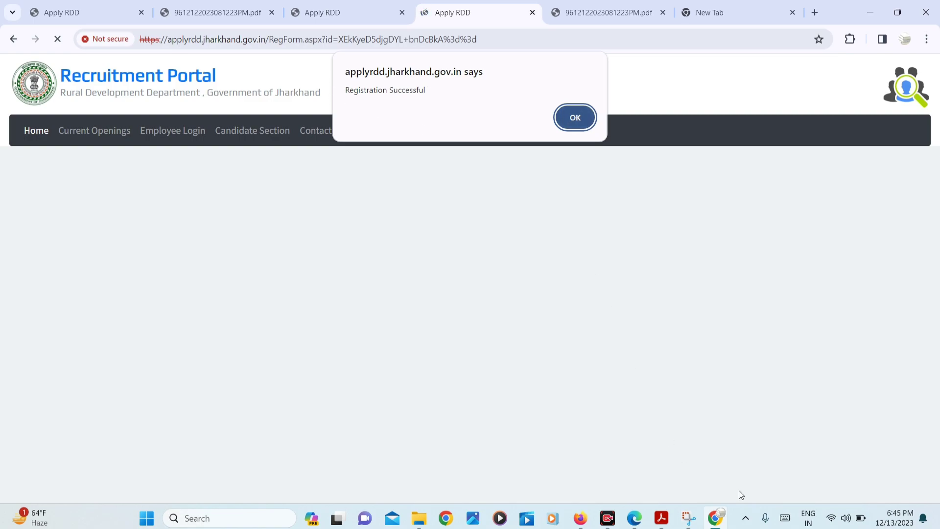
Dismiss the registration alert, note the new registration number, and go to the applicant login
key("Return")
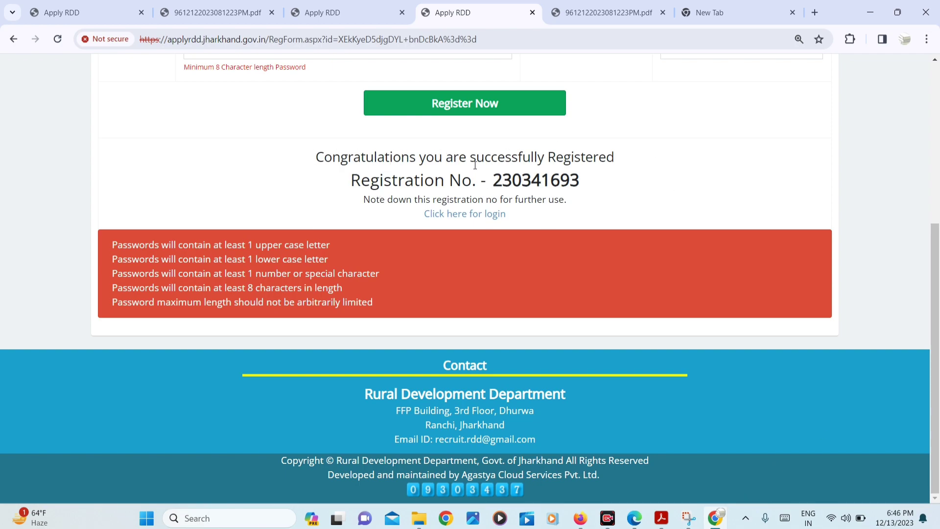
left_click_drag(492, 184, 611, 185)
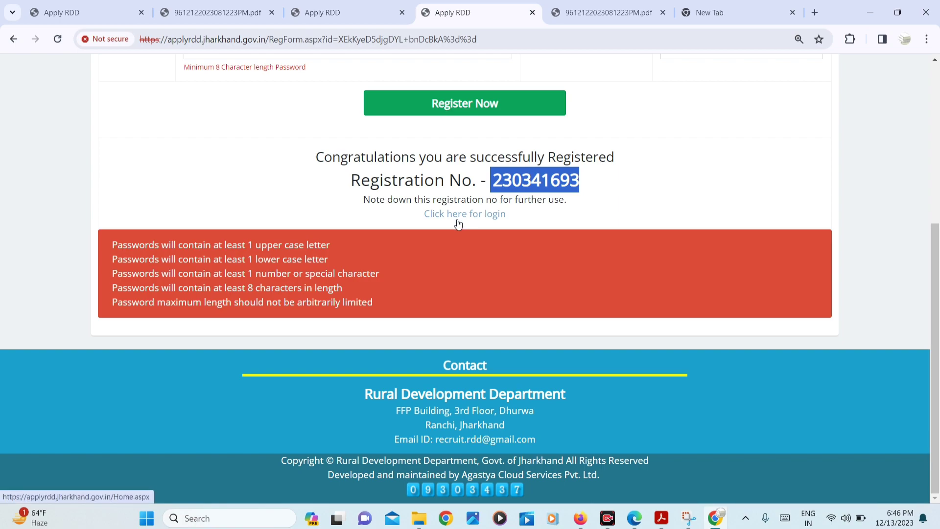
left_click(473, 215)
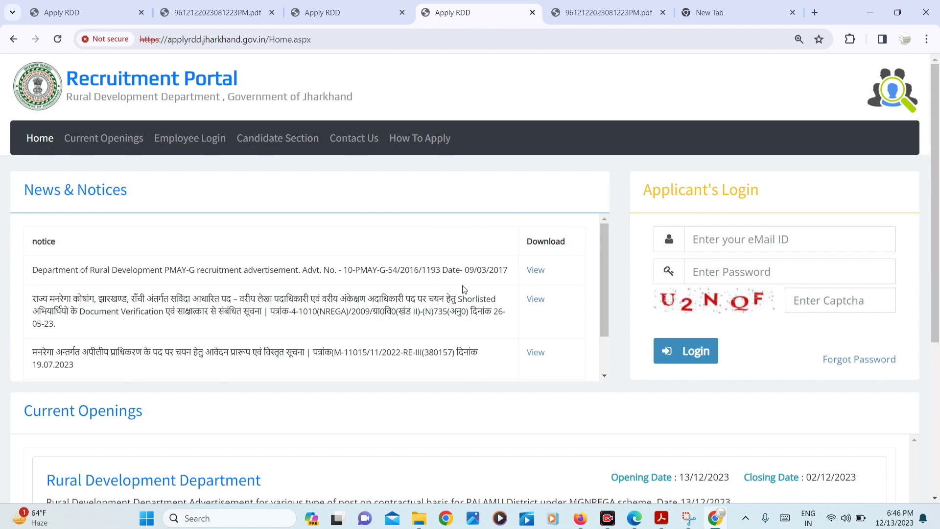
Sign in to Applicant's Login with the registered e-mail ID, password and captcha
left_click(732, 243)
scroll(732, 243, "down", 1)
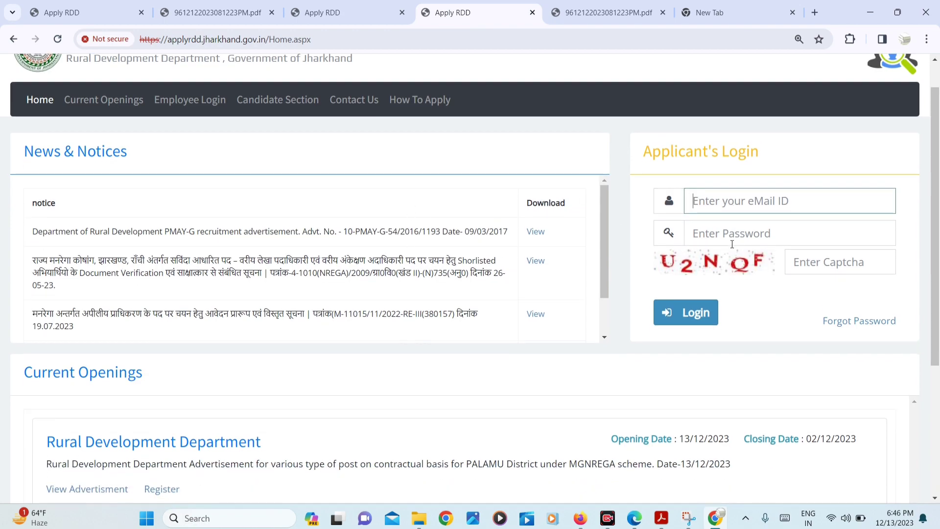
left_click(724, 242)
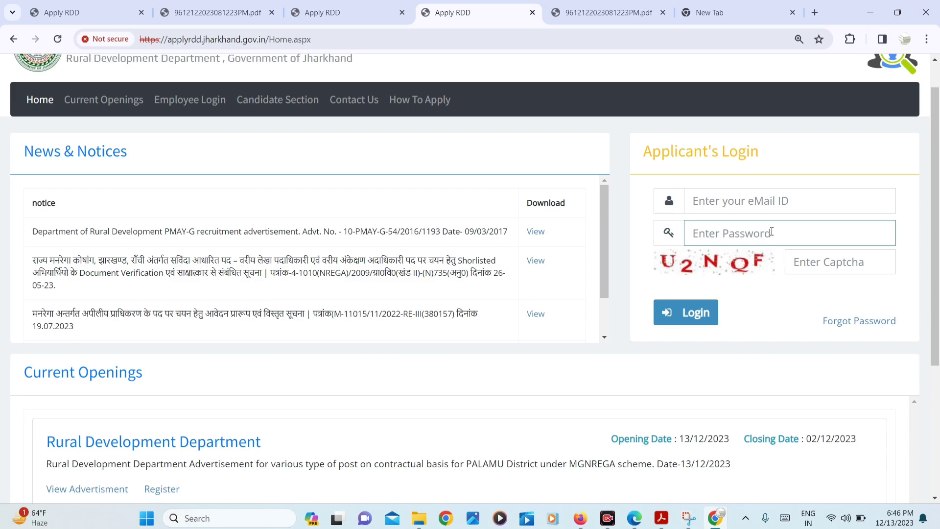
left_click(831, 263)
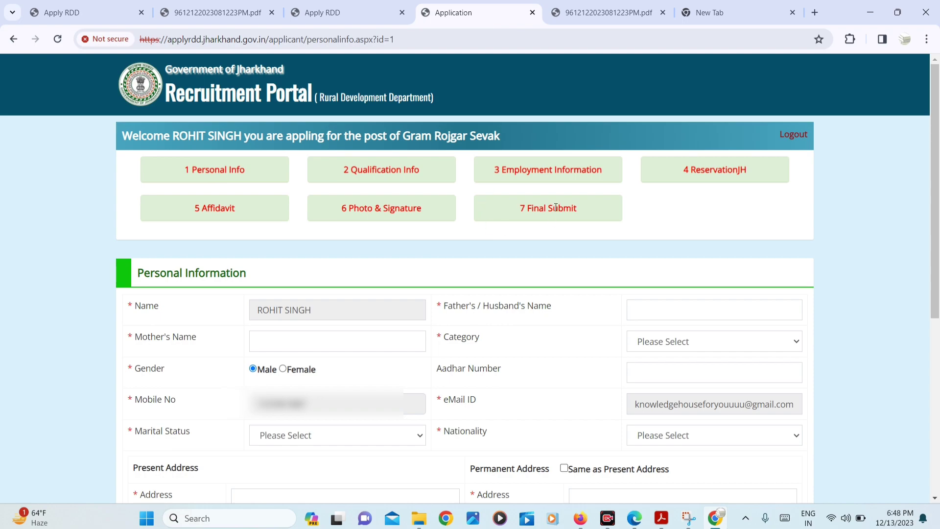
Fill in the father's name and mother's name fields on the Personal Information form
left_click_drag(144, 273, 239, 273)
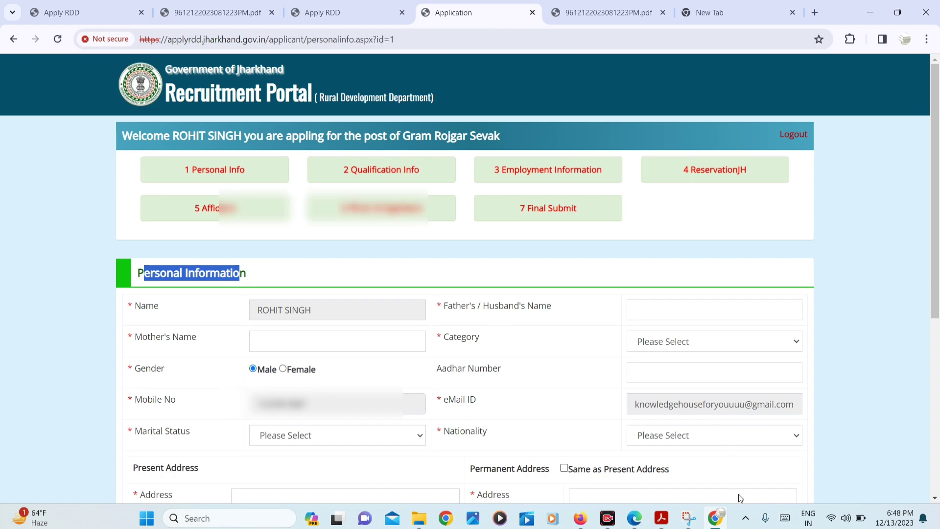
scroll(738, 497, "down", 4)
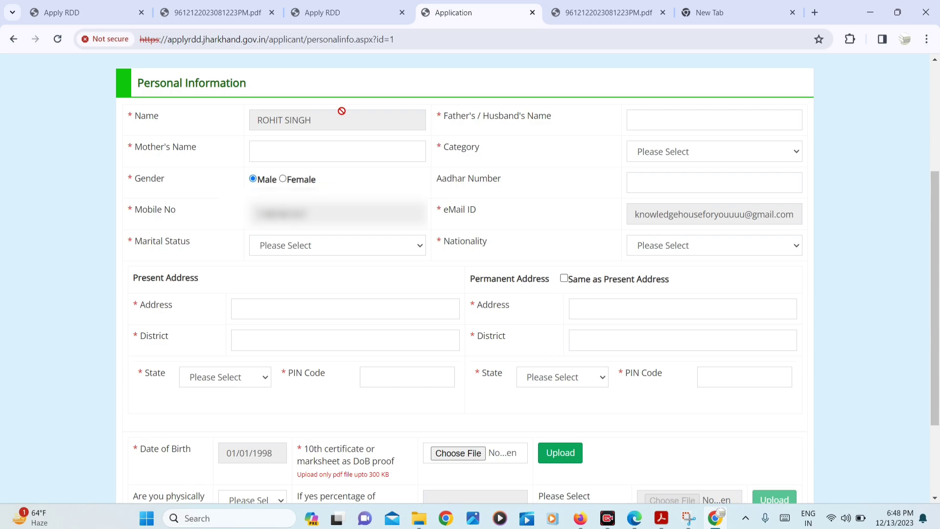
left_click(631, 118)
type("SUSH")
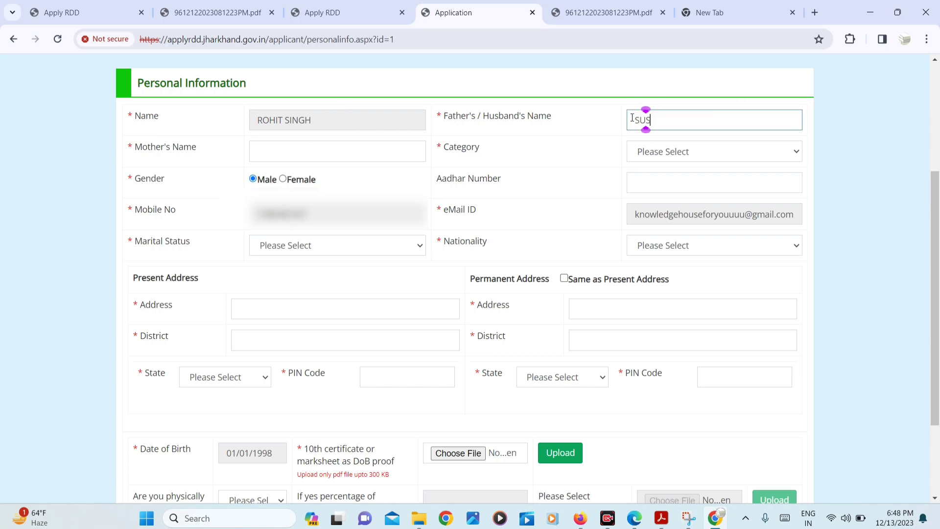
key("BackSpace")
key("BackSpace")
key("BackSpace")
key("BackSpace")
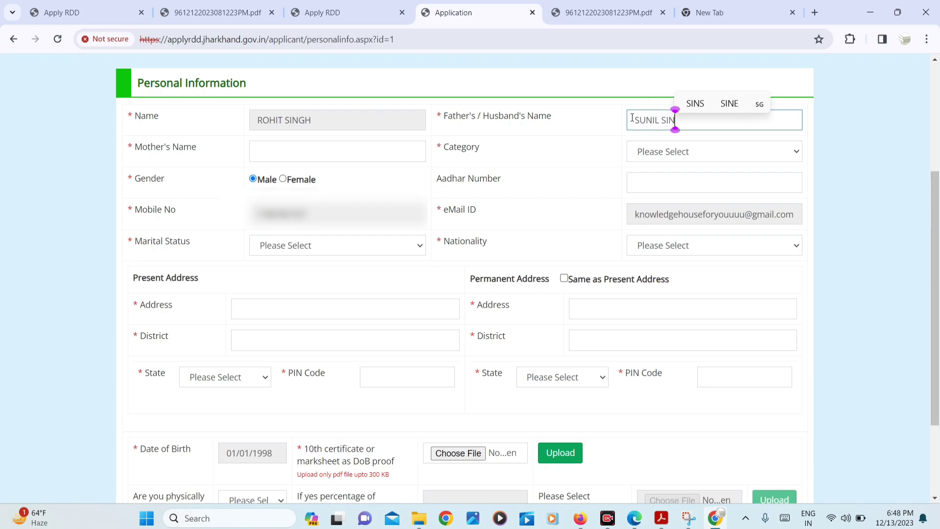
key("Tab")
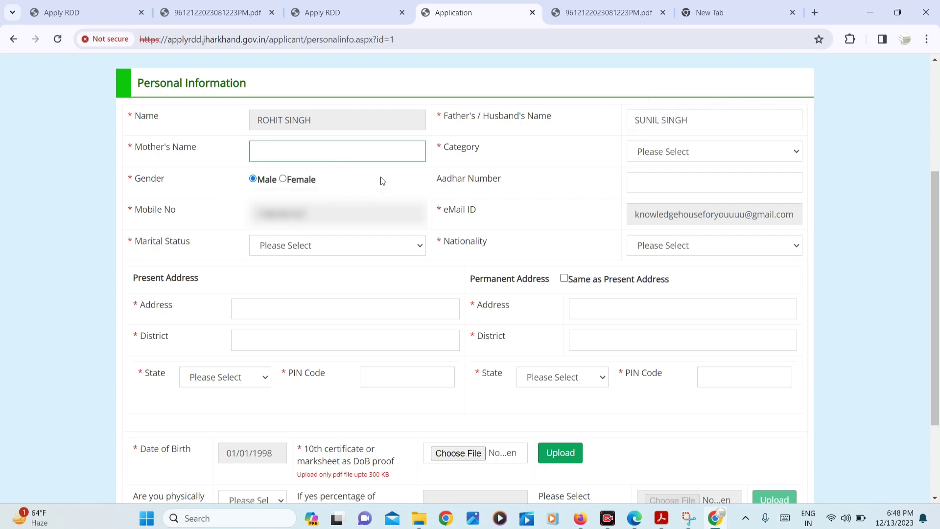
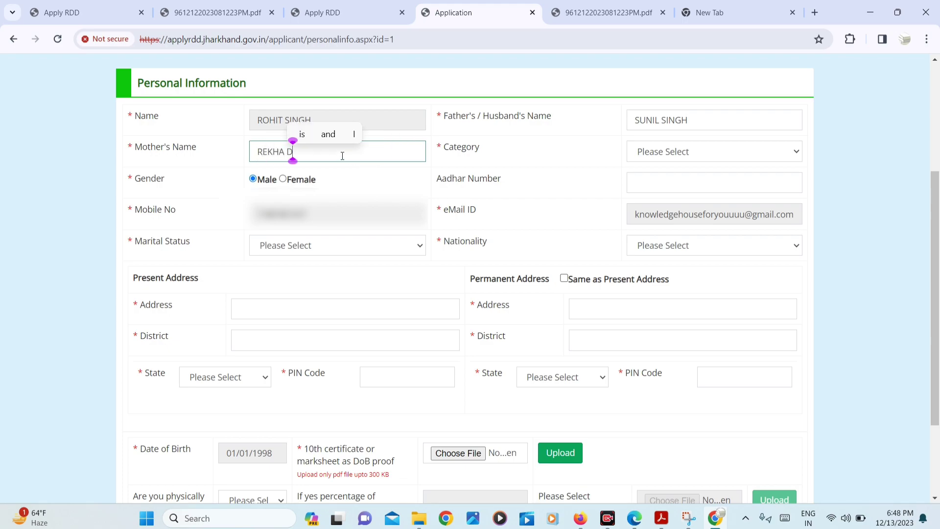
Set the Category dropdown to SC
key("Tab")
left_click(647, 160)
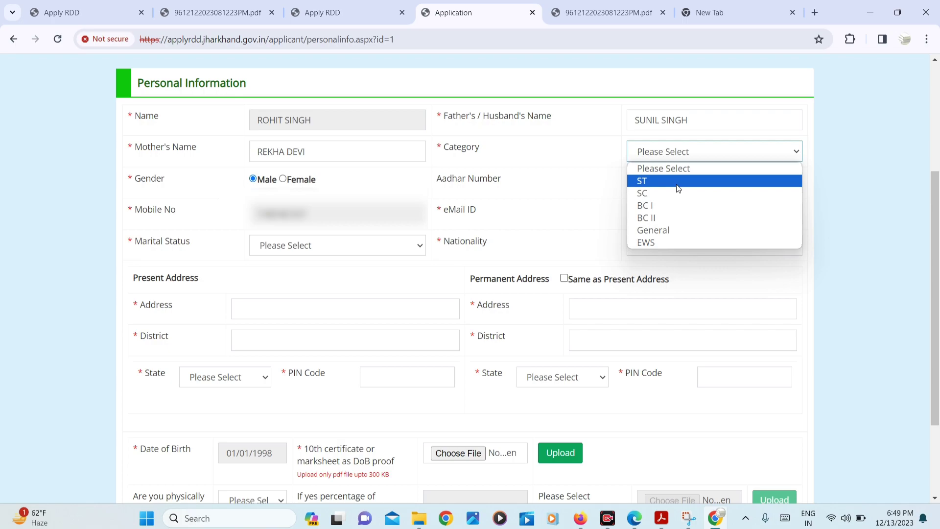
left_click(645, 195)
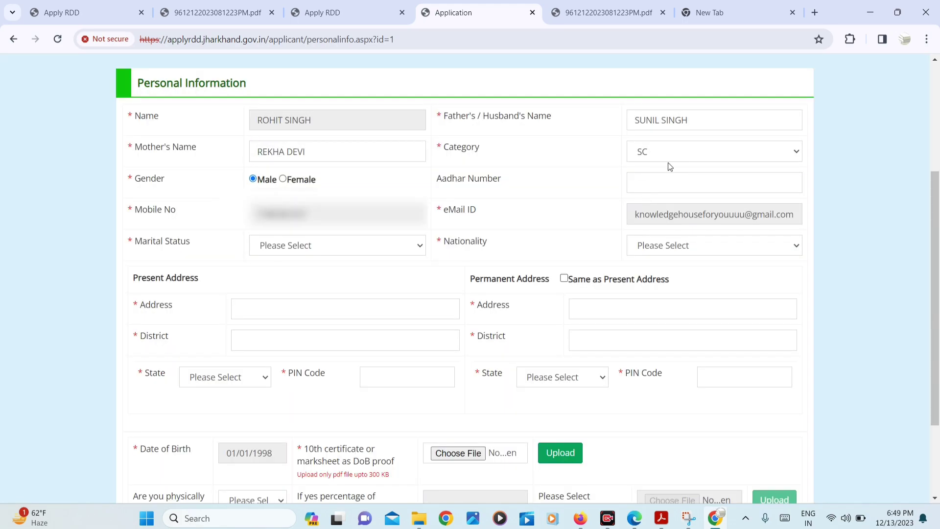
left_click(641, 190)
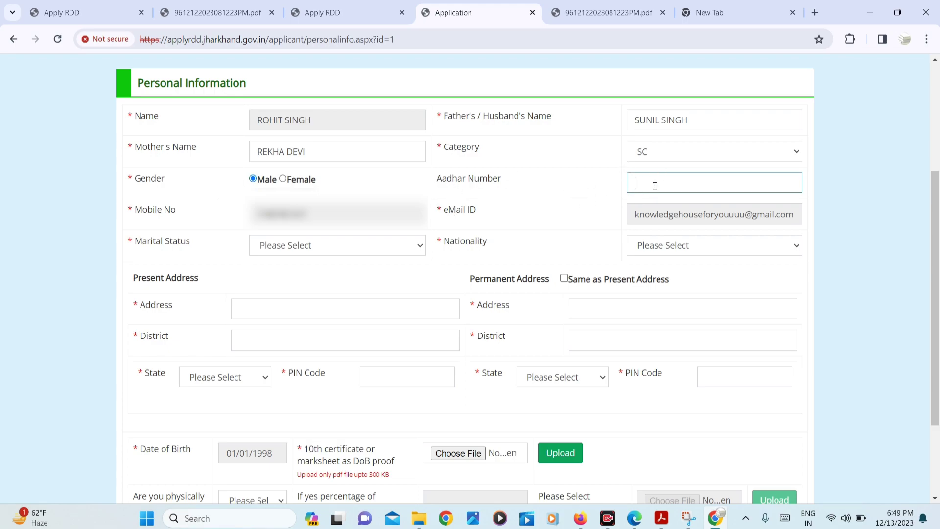
left_click(275, 308)
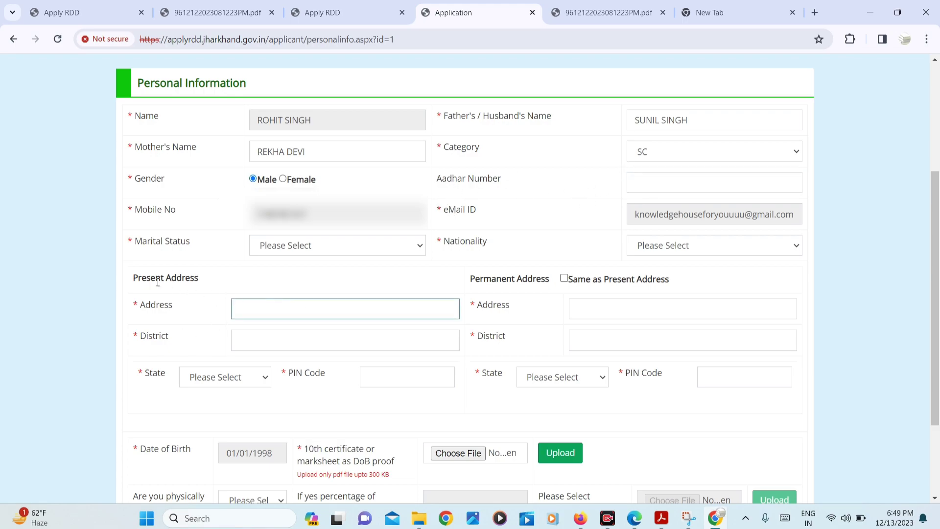
Set marital status to Unmarried and nationality to Indian
left_click_drag(141, 277, 314, 293)
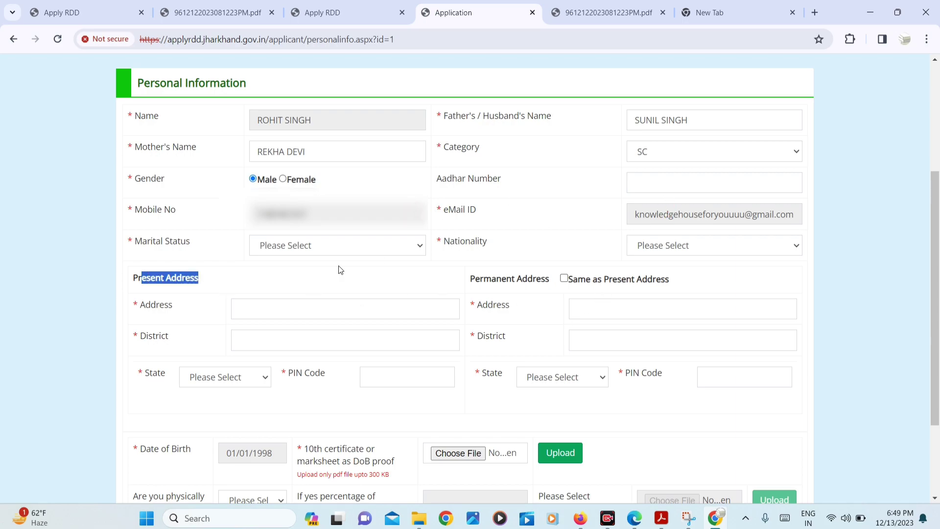
left_click(314, 247)
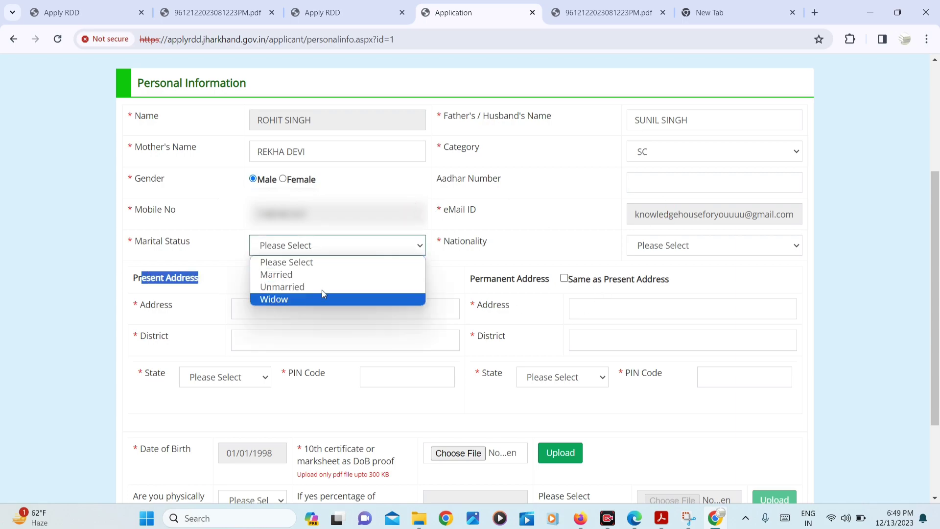
left_click(294, 286)
left_click(668, 252)
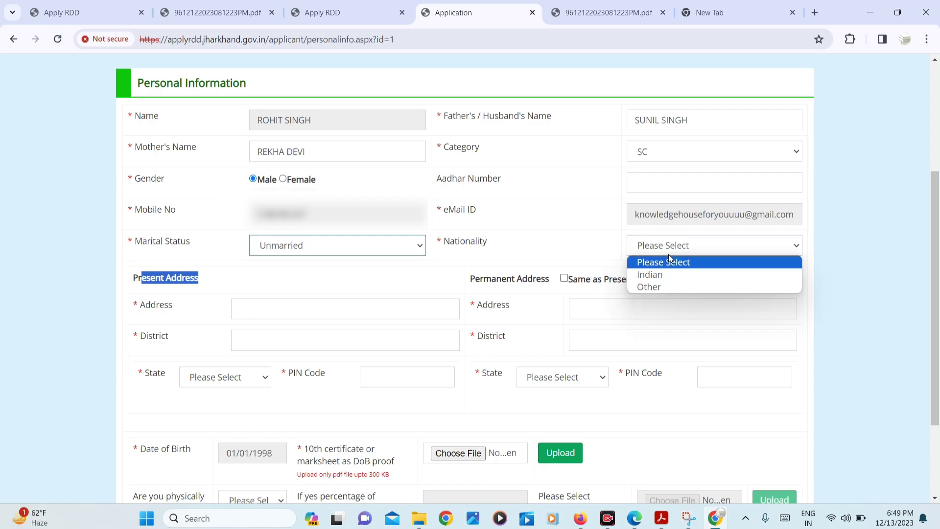
left_click(660, 275)
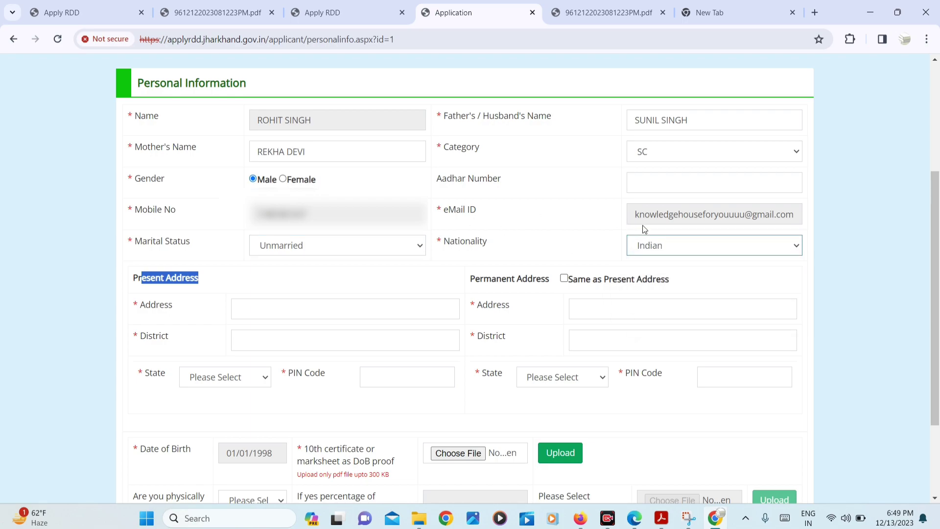
Fill in the present address and tick 'Same as Present Address' for the permanent address
left_click(295, 306)
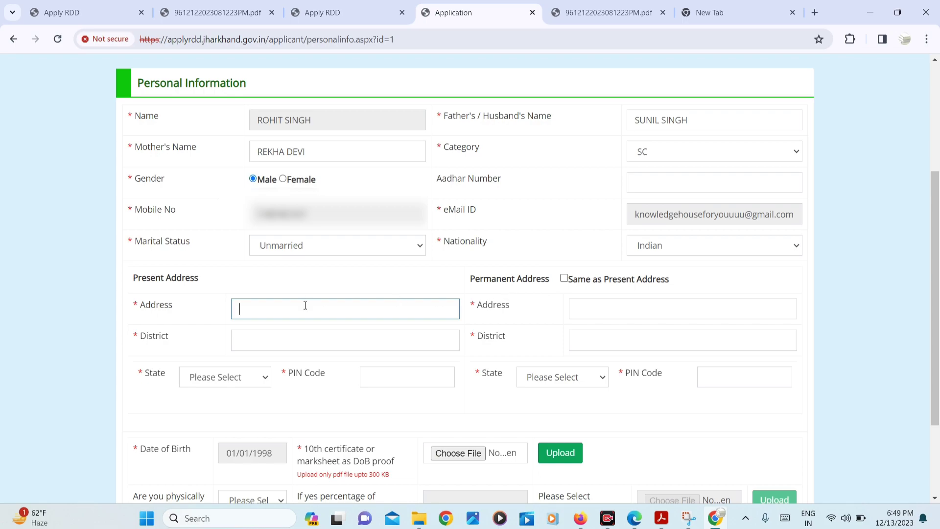
type("Bo")
key("BackSpace")
key("BackSpace")
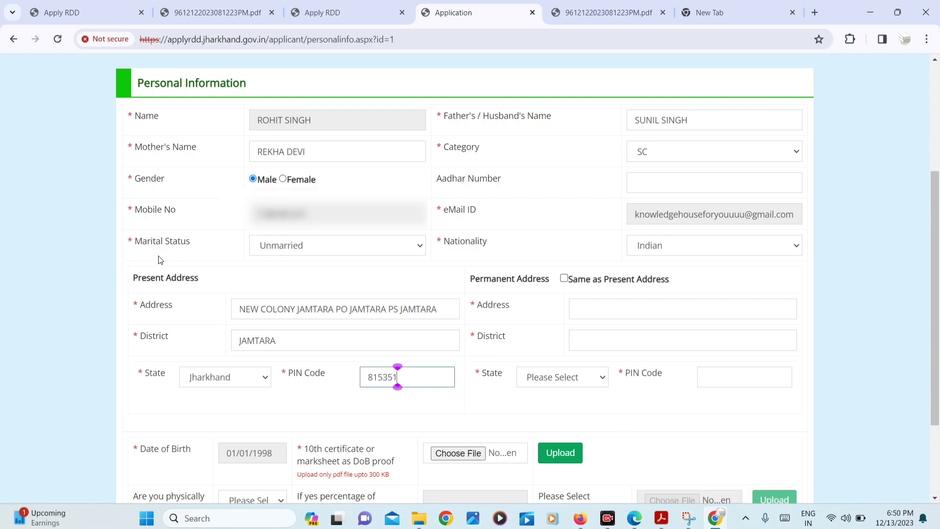
left_click_drag(135, 273, 217, 276)
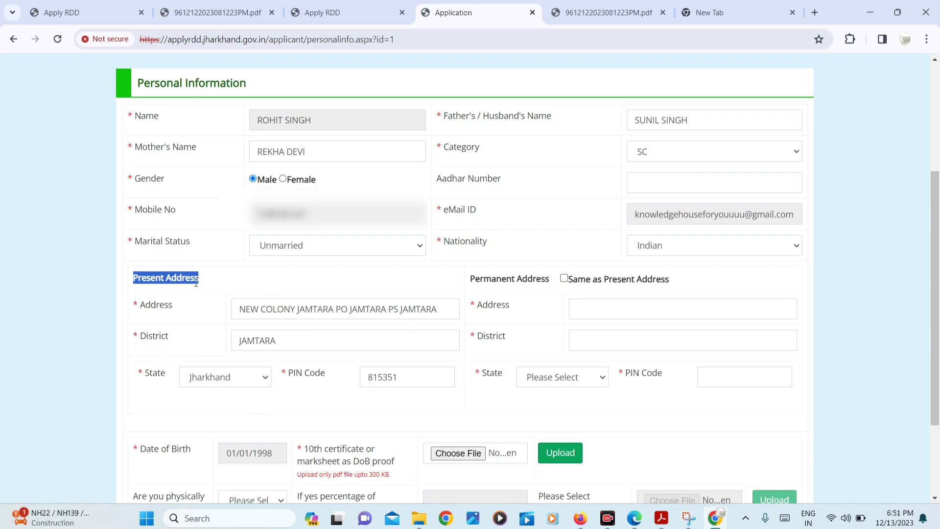
left_click(564, 278)
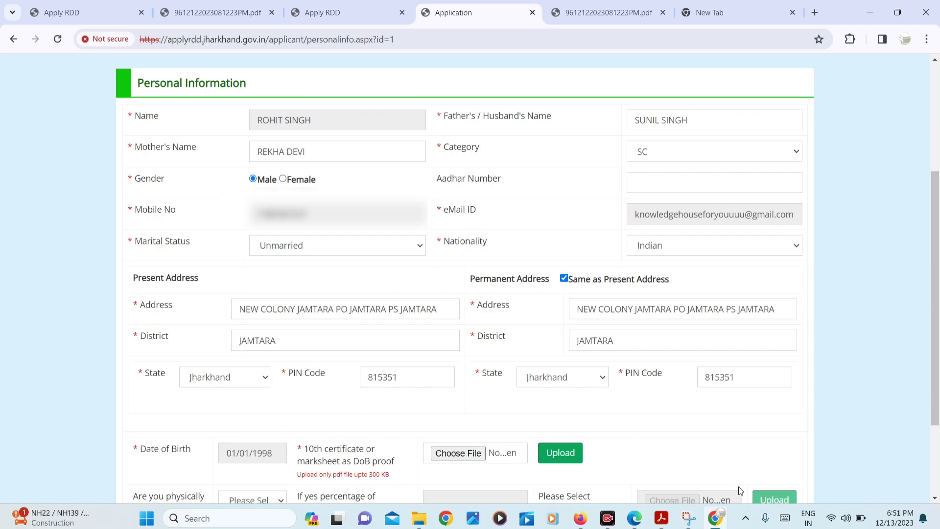
scroll(741, 495, "up", 2, "ctrl")
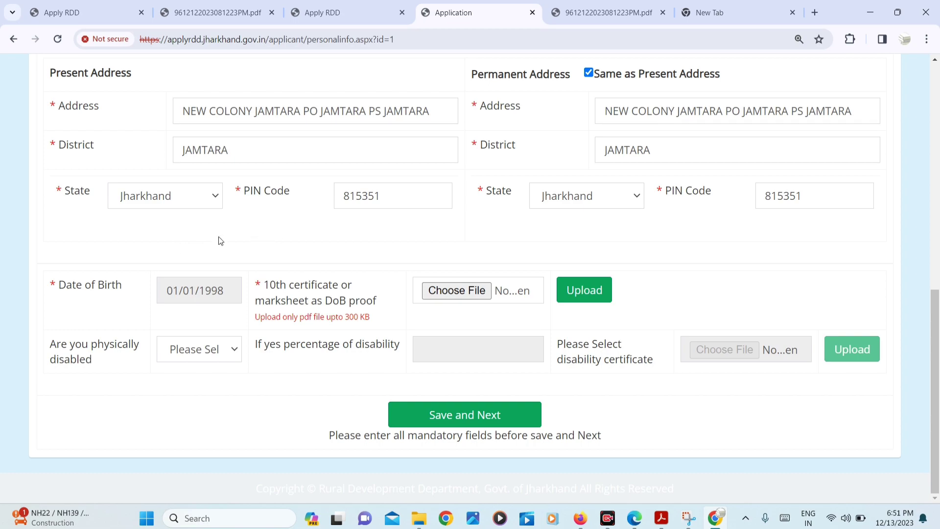
Review the 10th certificate DoB proof requirement and 300 KB PDF limit, then open its file picker
left_click_drag(73, 286, 128, 294)
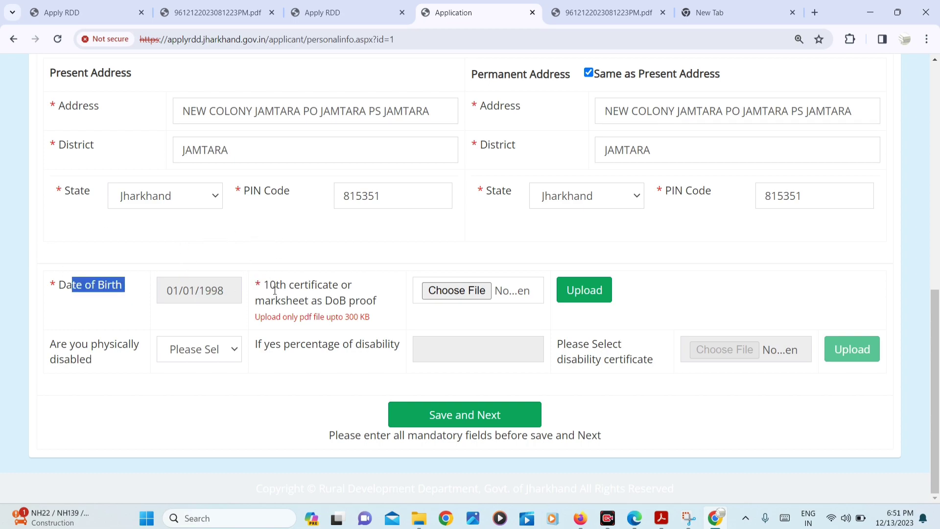
left_click_drag(264, 287, 357, 287)
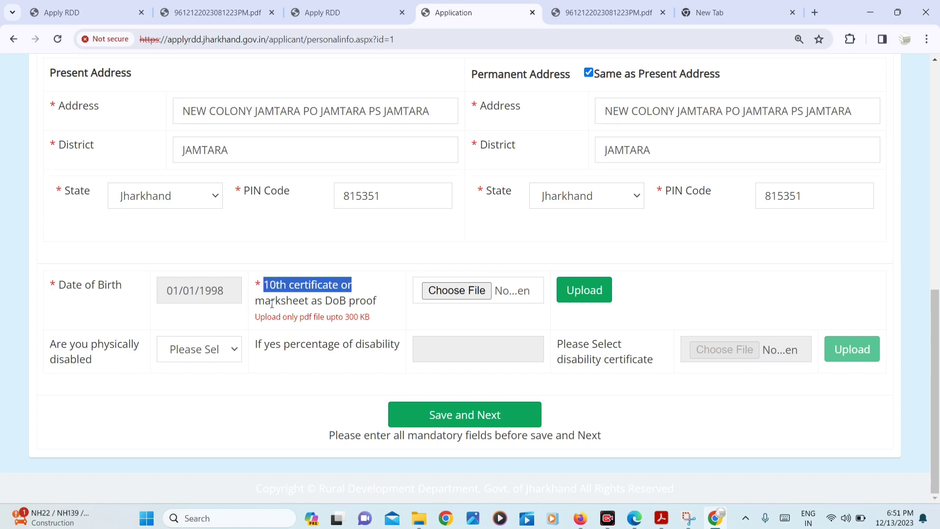
left_click_drag(270, 300, 384, 304)
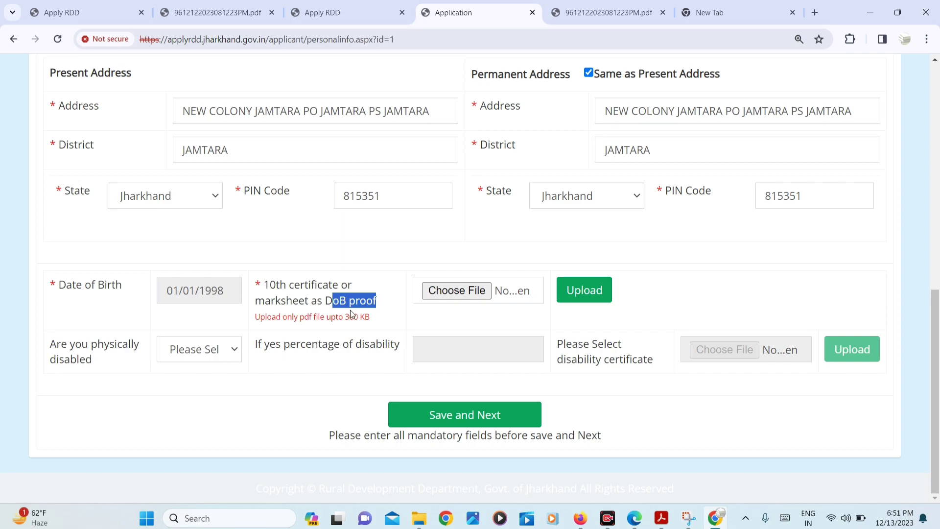
left_click_drag(261, 289, 359, 318)
left_click(316, 317)
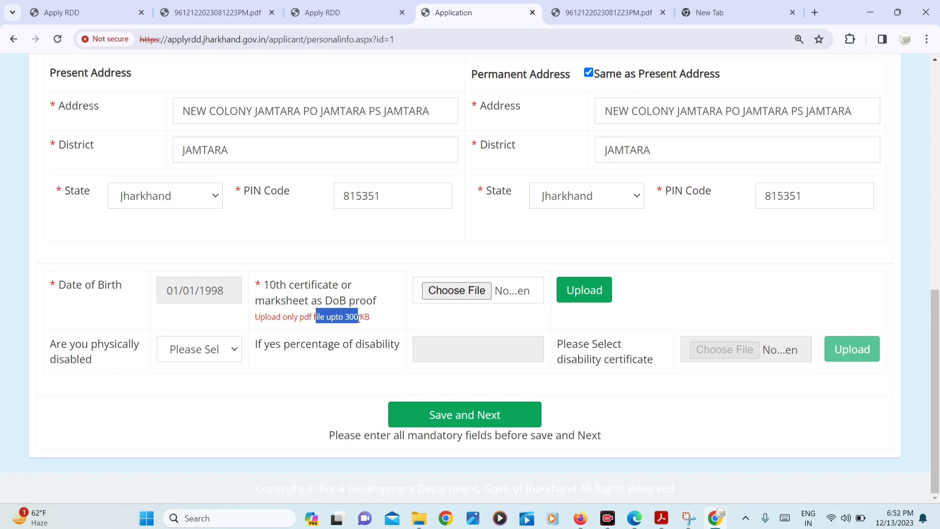
left_click(448, 289)
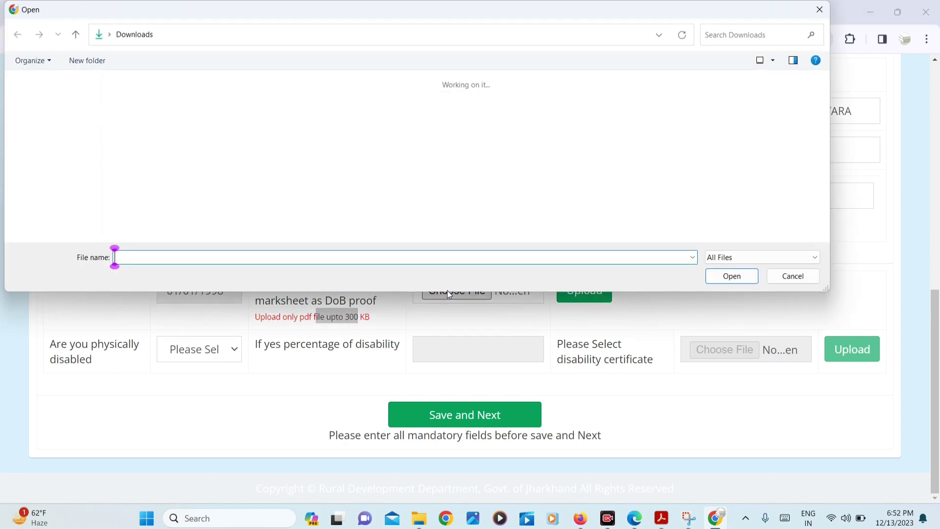
Upload EXAM from Desktop > JHARKHAND as the 10th certificate DoB proof
left_click(51, 179)
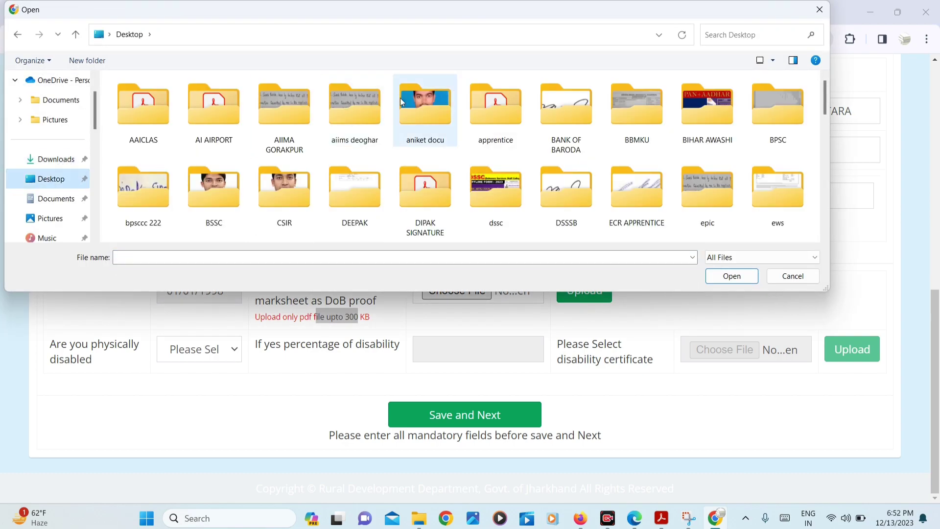
type("jhark")
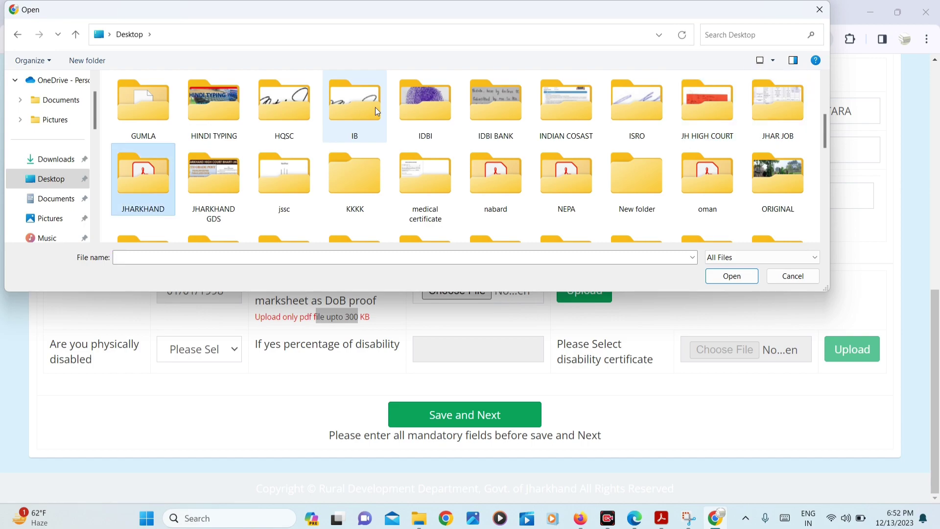
double_click(133, 173)
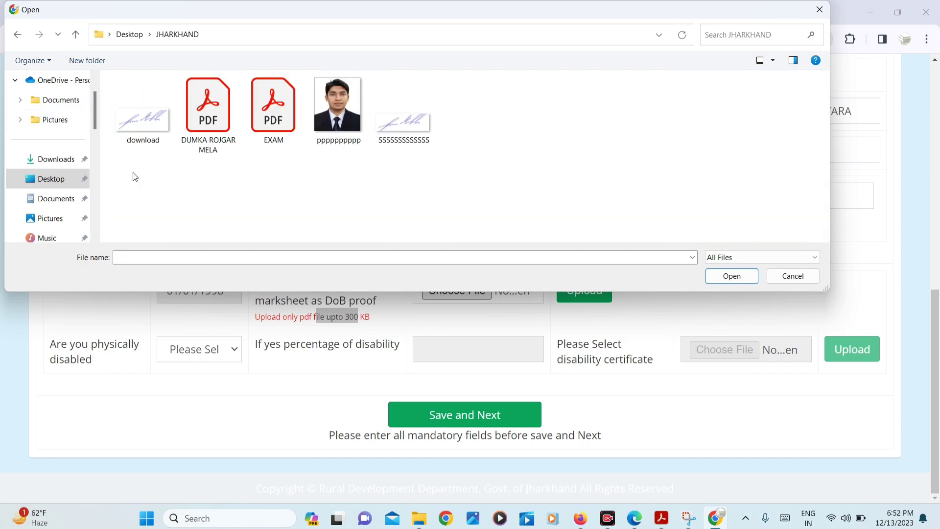
left_click(265, 132)
left_click(732, 277)
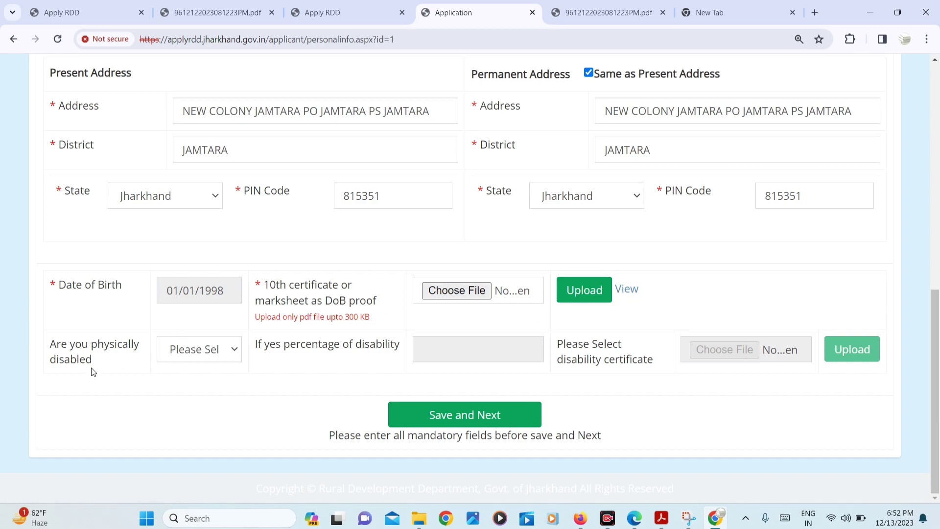
Answer No to 'Are you physically disabled', correcting a brief switch to Yes
left_click(185, 352)
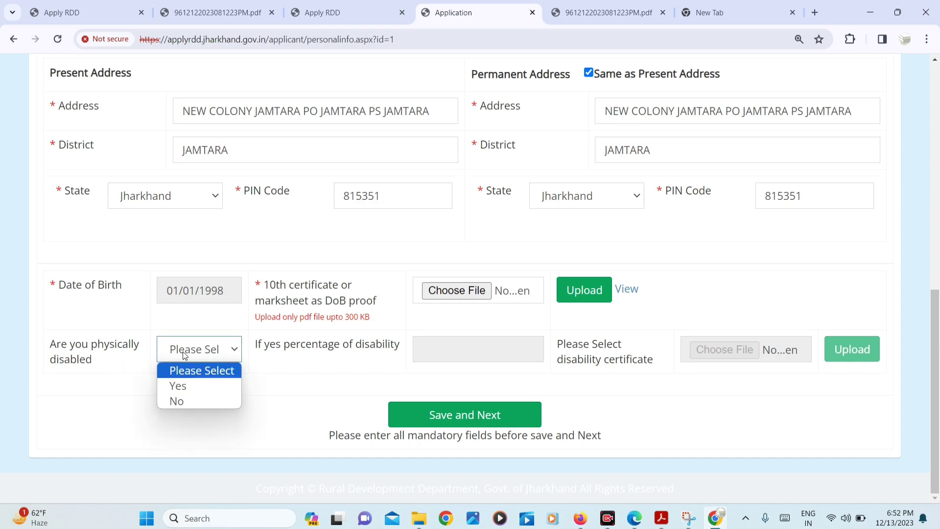
left_click(188, 402)
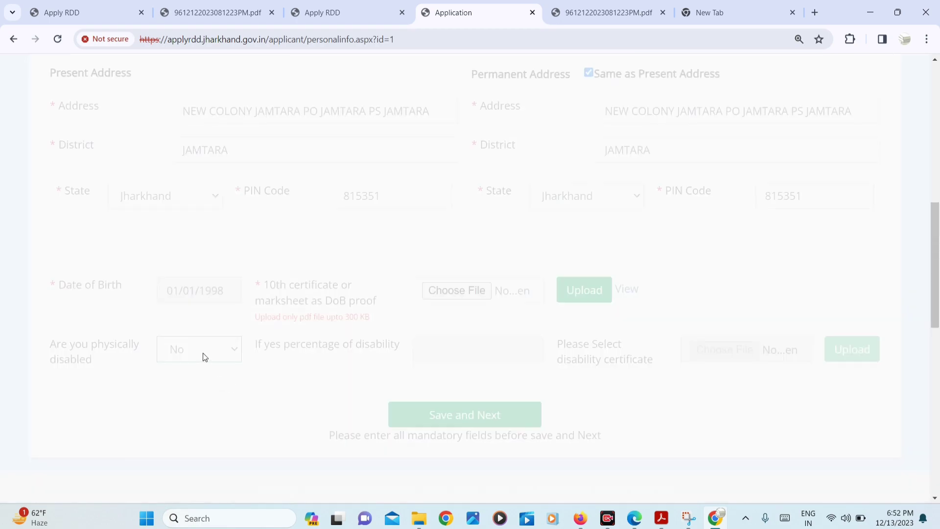
left_click(202, 356)
left_click(196, 387)
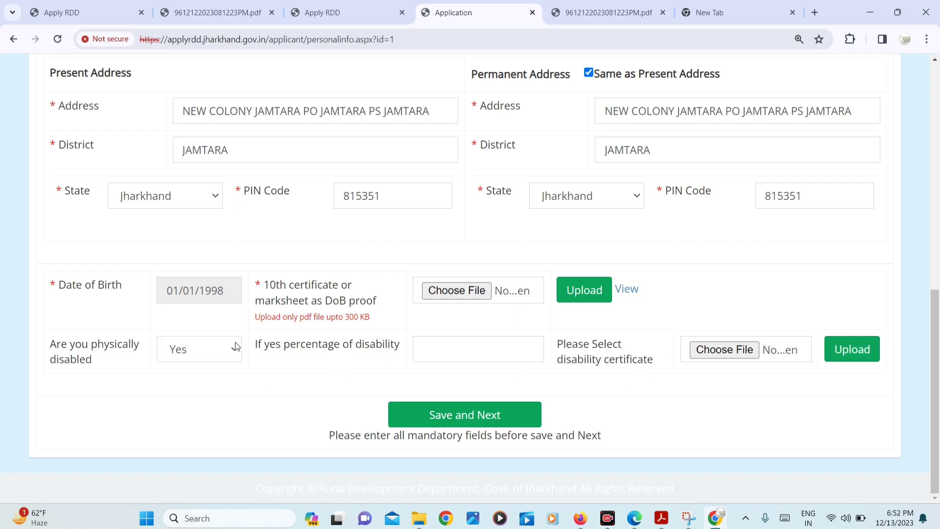
left_click(217, 351)
left_click(201, 399)
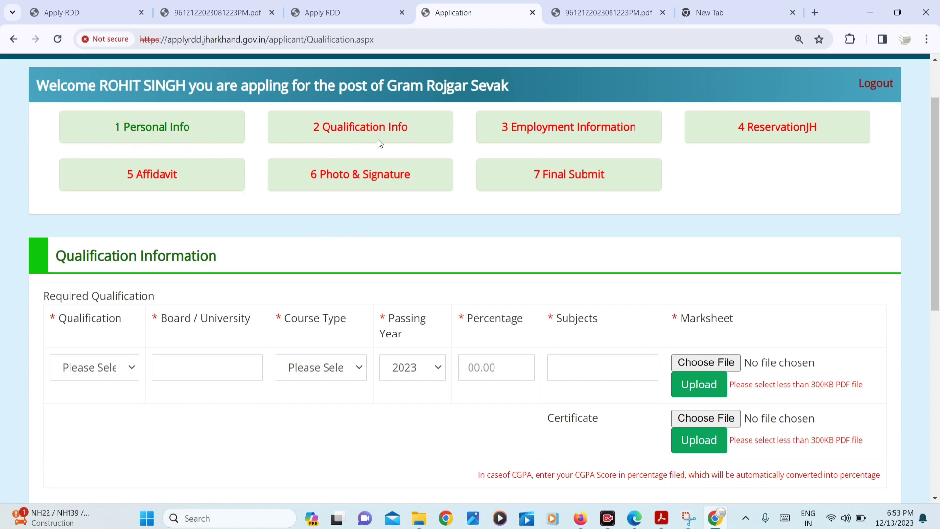
Start the required qualification row with board JAC and course type Regular
scroll(377, 140, "down", 2)
left_click_drag(60, 154, 228, 173)
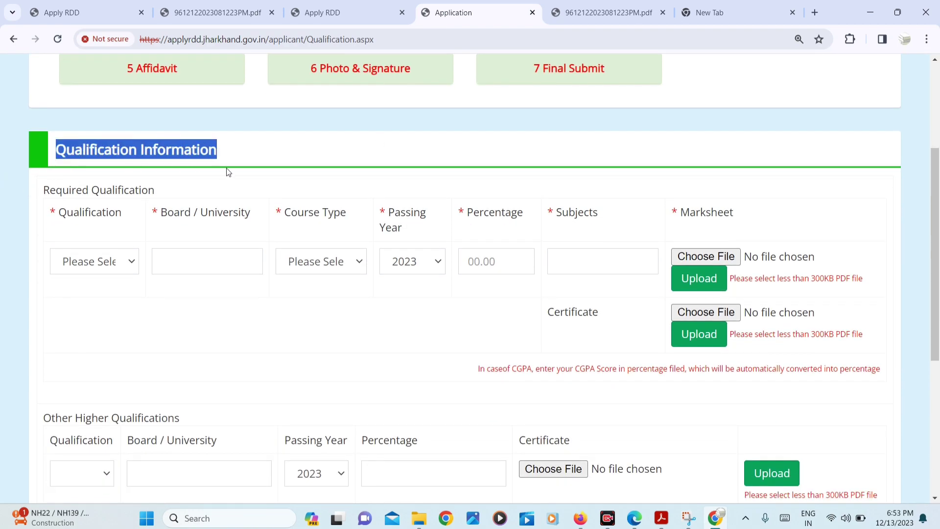
scroll(189, 293, "down", 1)
left_click(74, 232)
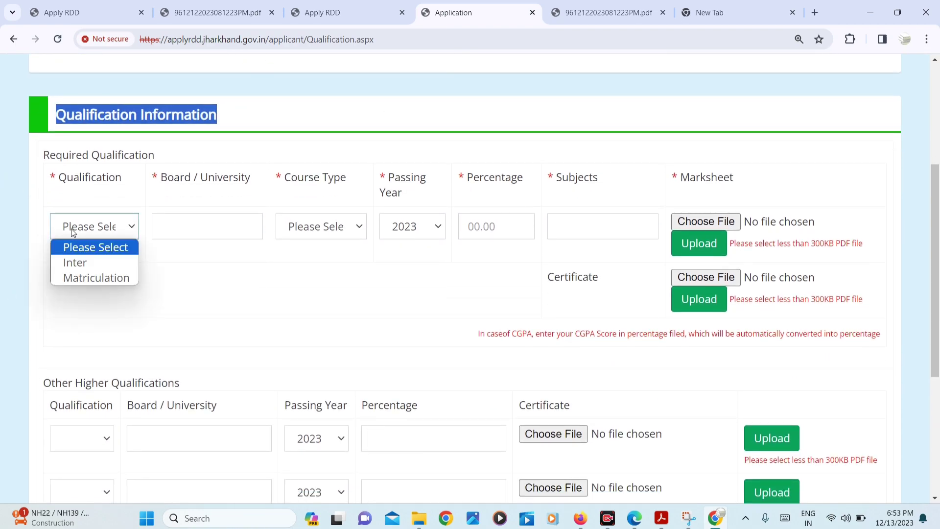
left_click(85, 278)
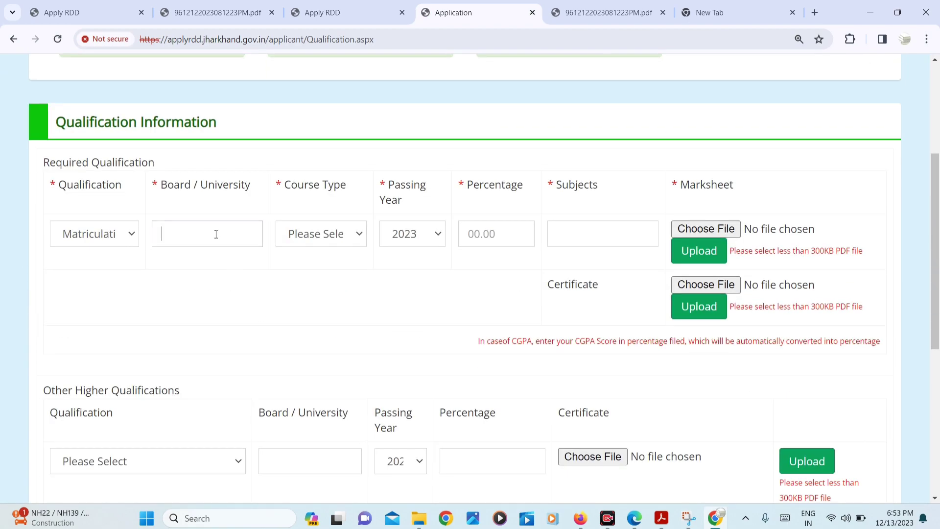
left_click(217, 236)
left_click(318, 235)
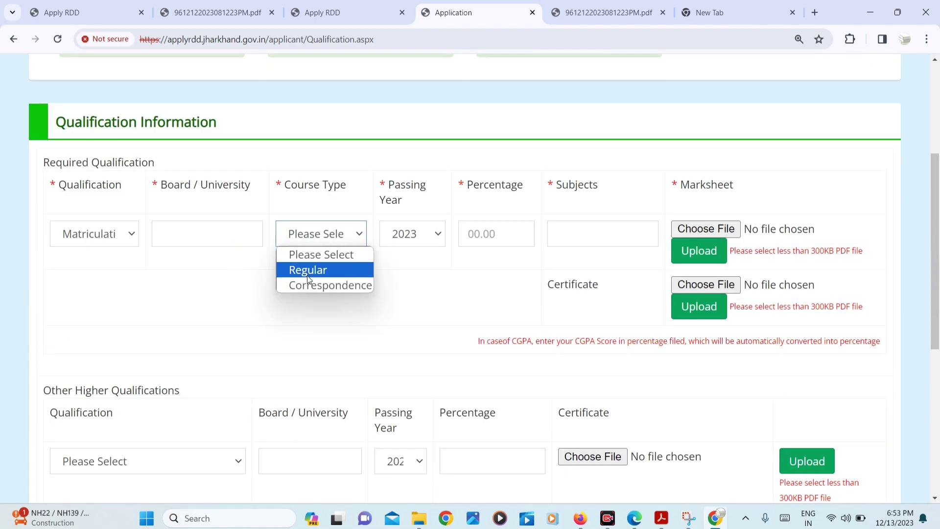
left_click(310, 269)
left_click(420, 233)
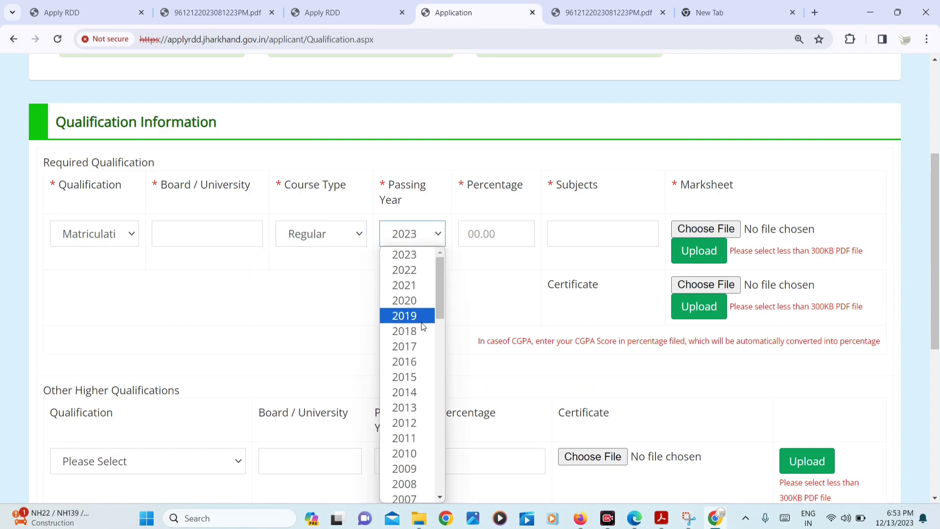
left_click(418, 392)
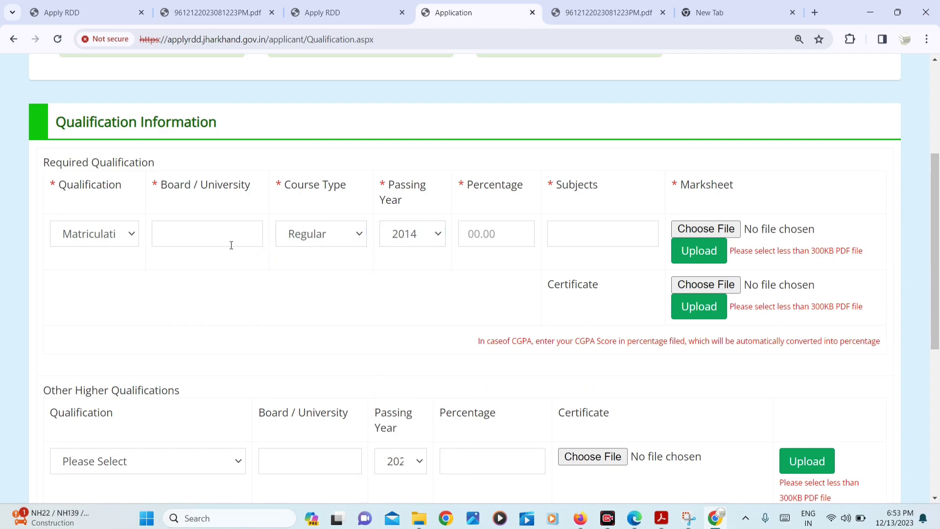
left_click(231, 243)
type("JAC")
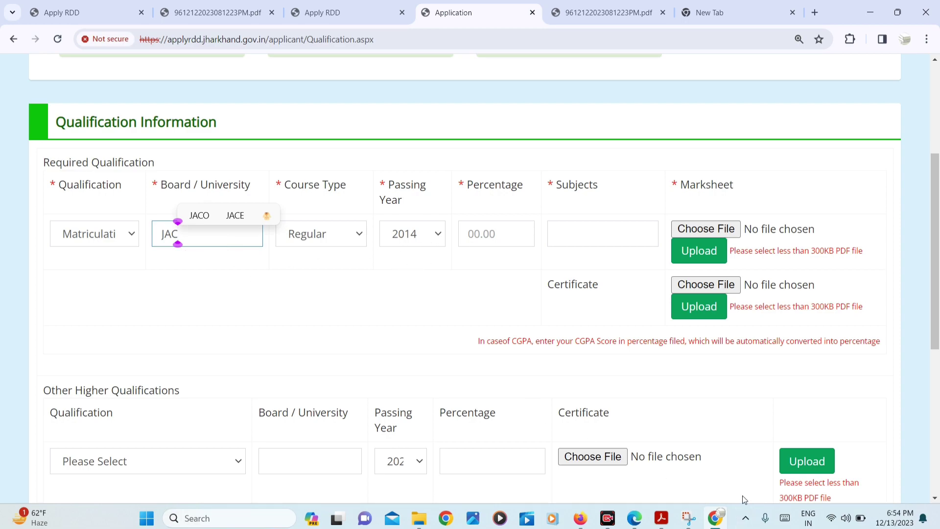
left_click(424, 384)
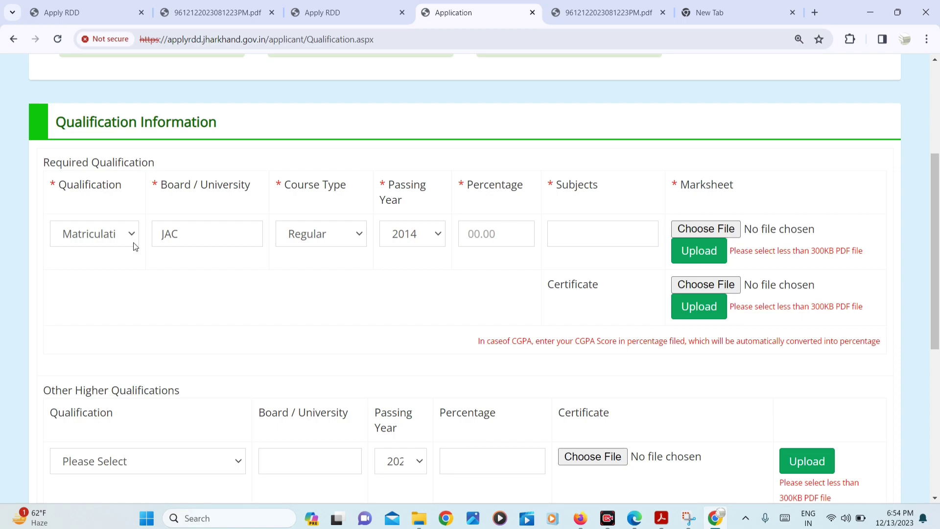
Change the qualification to Inter, passing year to 2016, and enter percentage 60
left_click(118, 240)
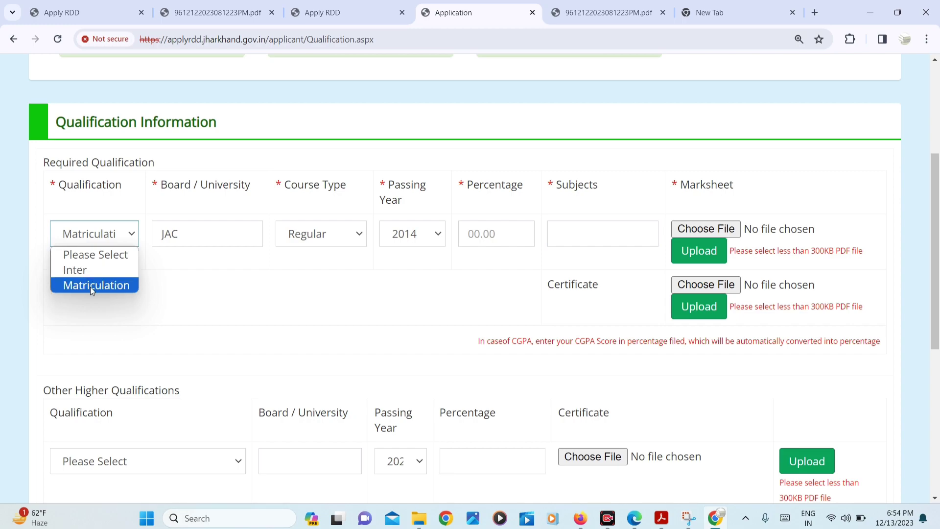
left_click(77, 277)
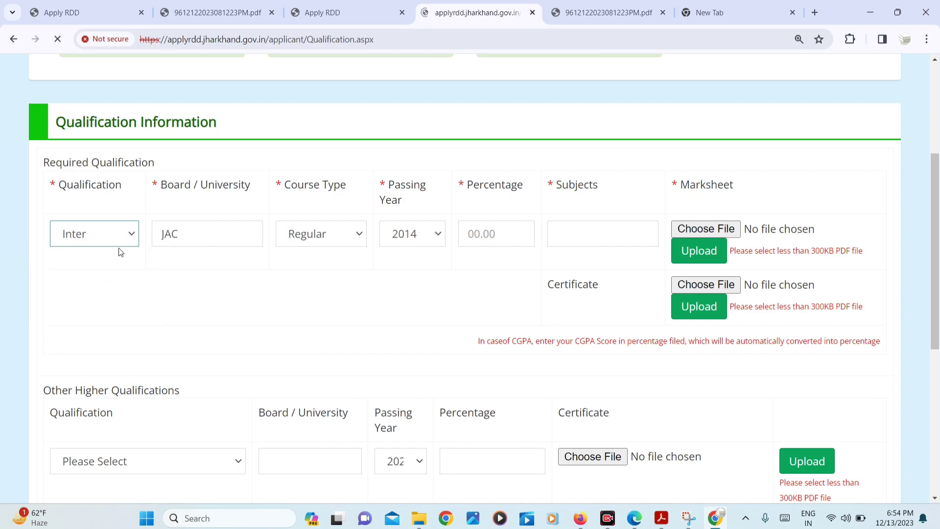
scroll(144, 328, "down", 3)
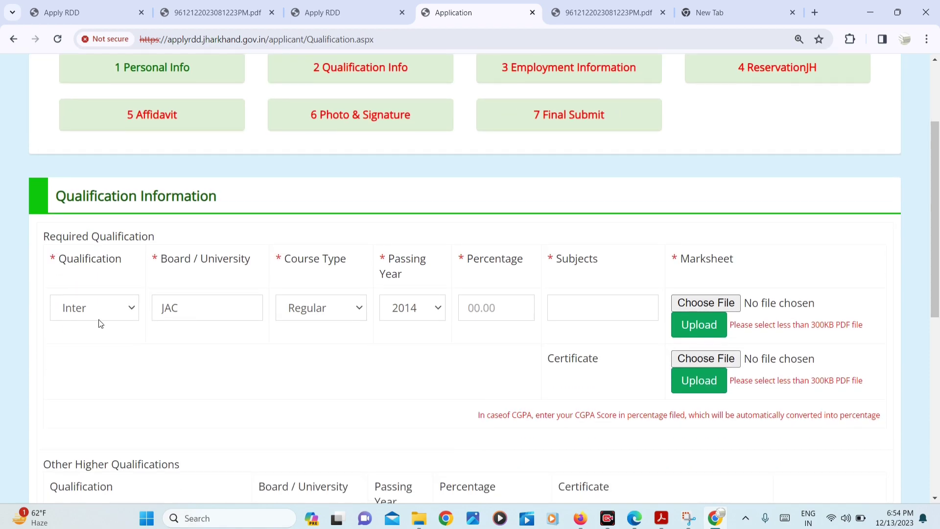
scroll(100, 323, "down", 2)
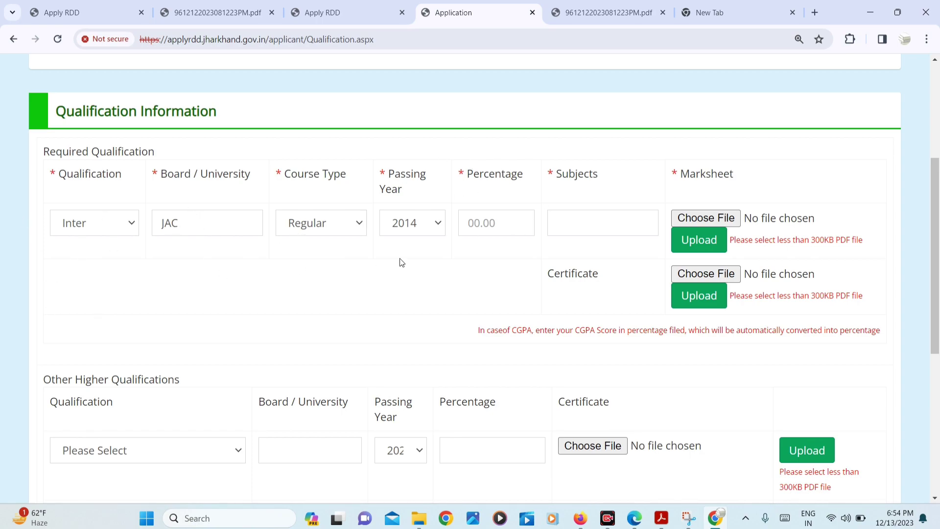
left_click(436, 231)
left_click(424, 352)
left_click(503, 220)
type("60")
key("Tab")
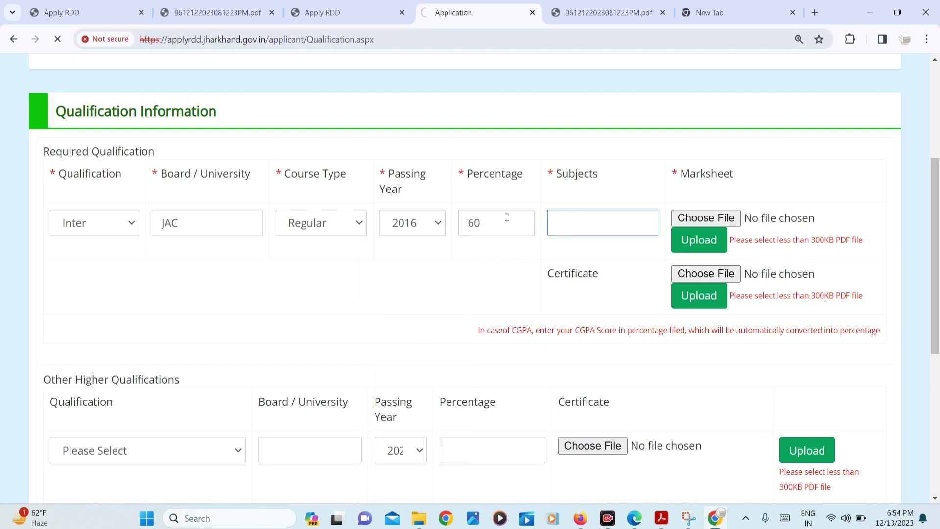
Enter ARTS as the subjects and review the marksheet PDF size limit
scroll(591, 320, "down", 5)
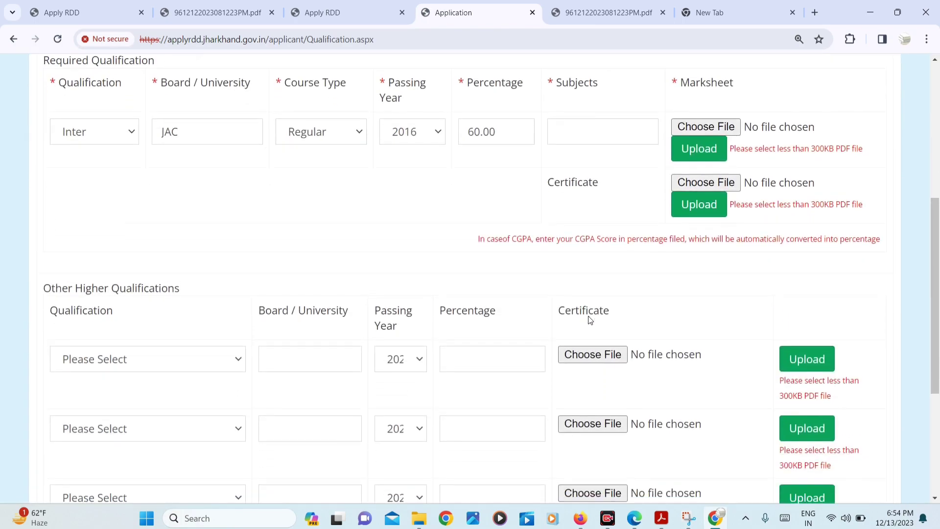
left_click(572, 130)
type("ARTS")
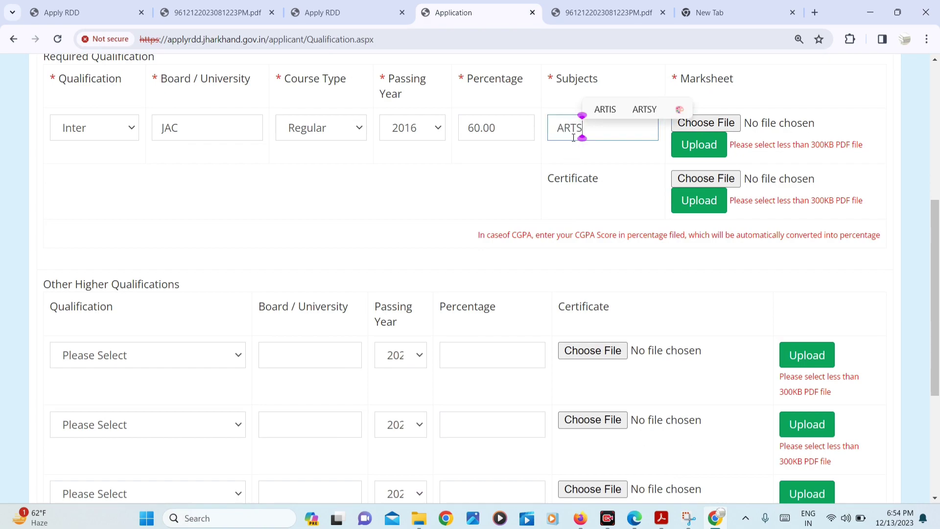
left_click(570, 160)
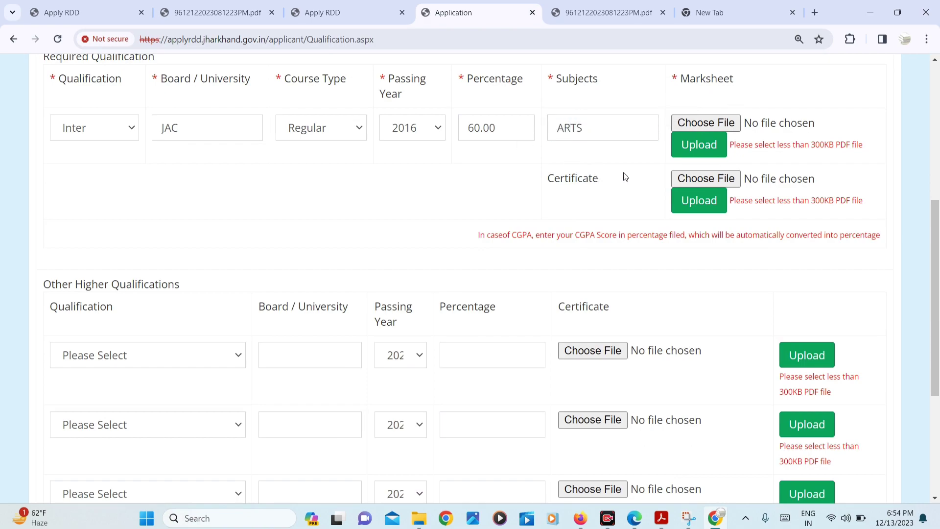
scroll(623, 176, "up", 1)
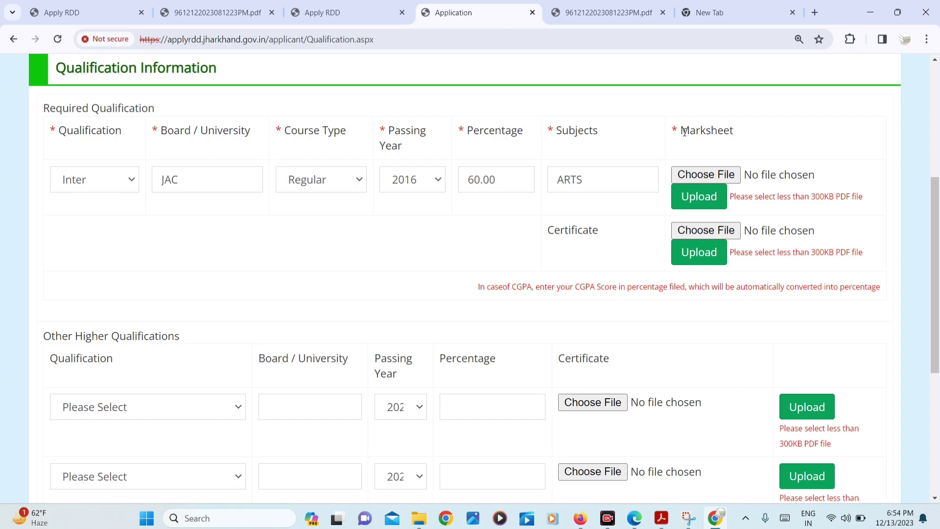
left_click_drag(683, 131, 740, 139)
left_click_drag(822, 196, 883, 202)
Upload the chosen Inter certificate file
left_click(817, 253)
left_click_drag(815, 253, 849, 173)
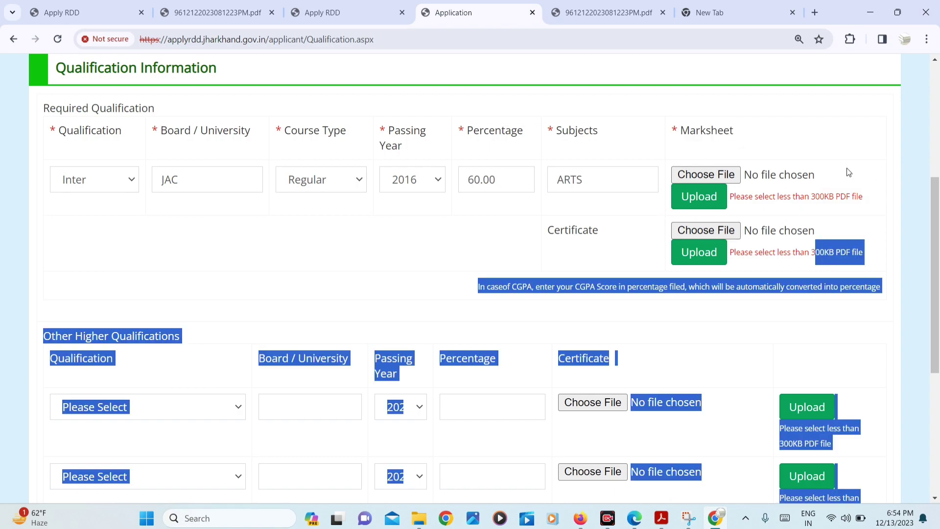
left_click(806, 406)
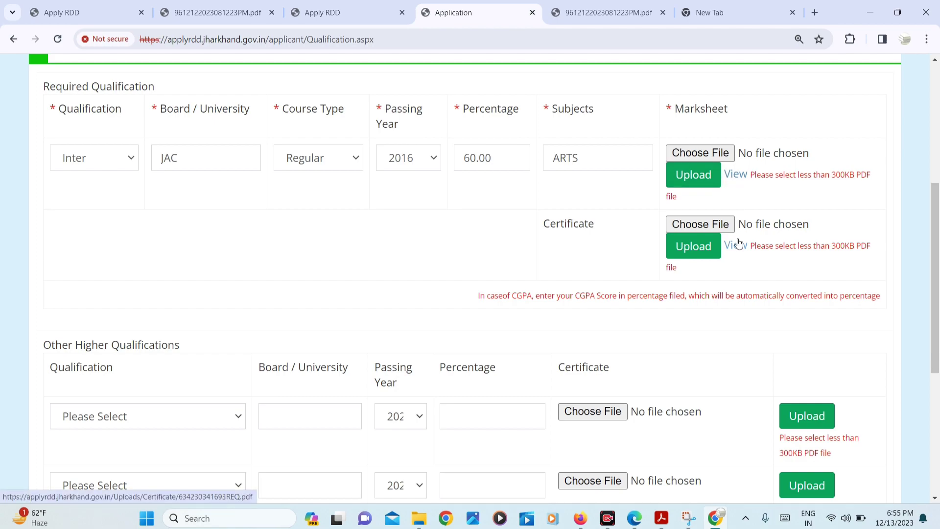
scroll(738, 244, "down", 4)
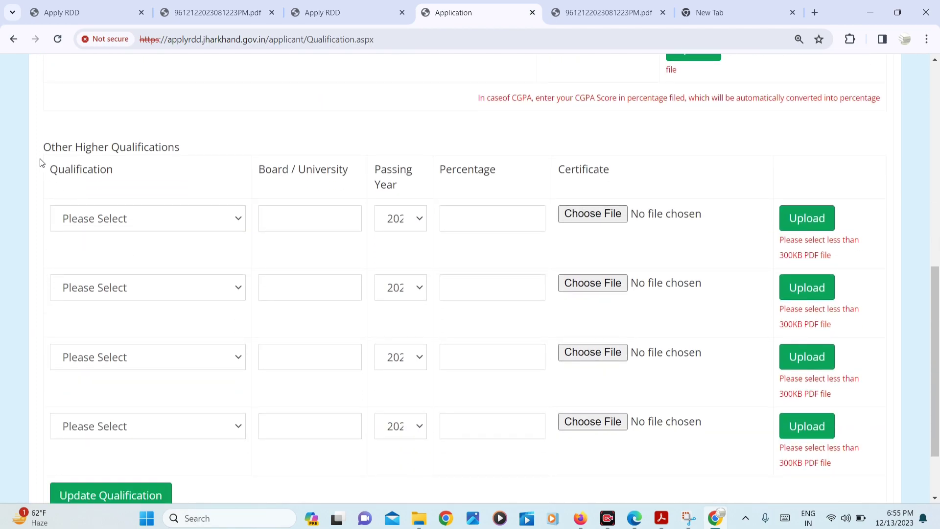
Set the first Other Higher Qualification to ITI
left_click_drag(43, 148, 185, 153)
left_click(143, 224)
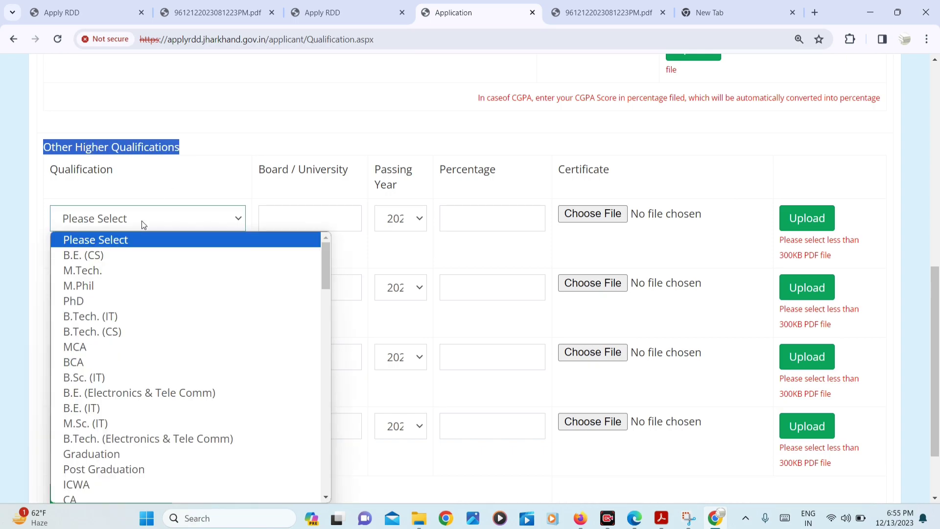
scroll(131, 287, "down", 10)
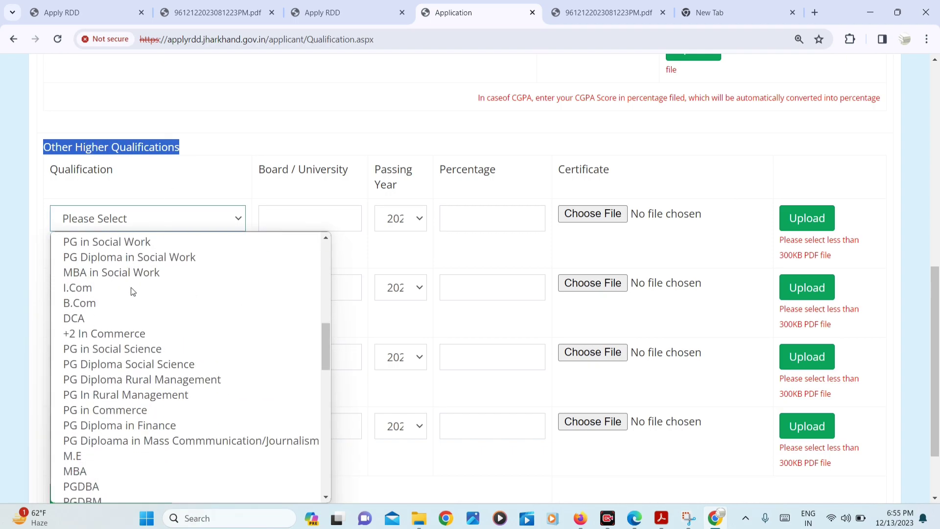
scroll(131, 292, "down", 15)
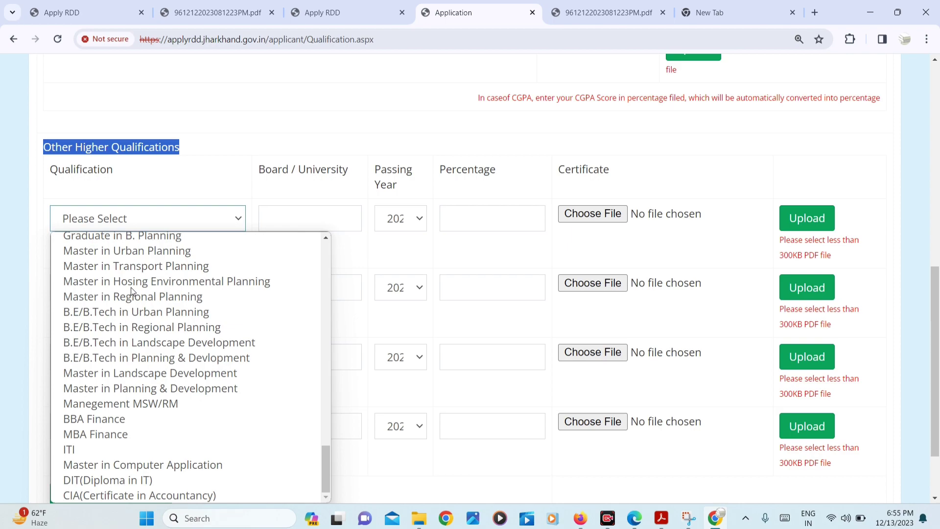
left_click(86, 449)
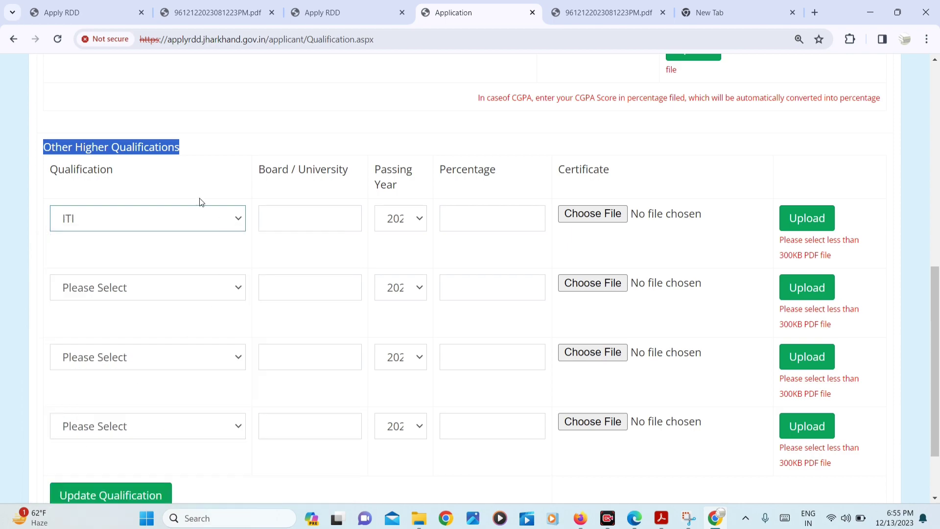
left_click(295, 216)
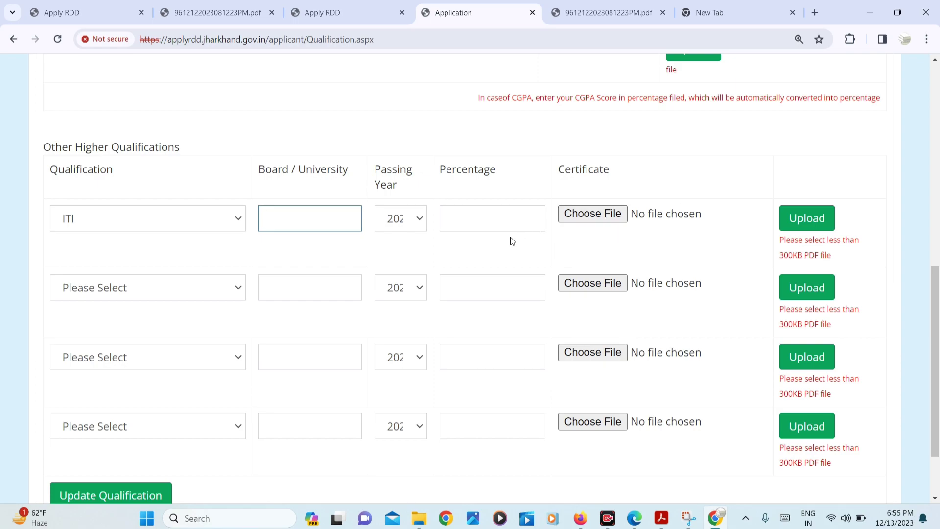
scroll(396, 280, "down", 2)
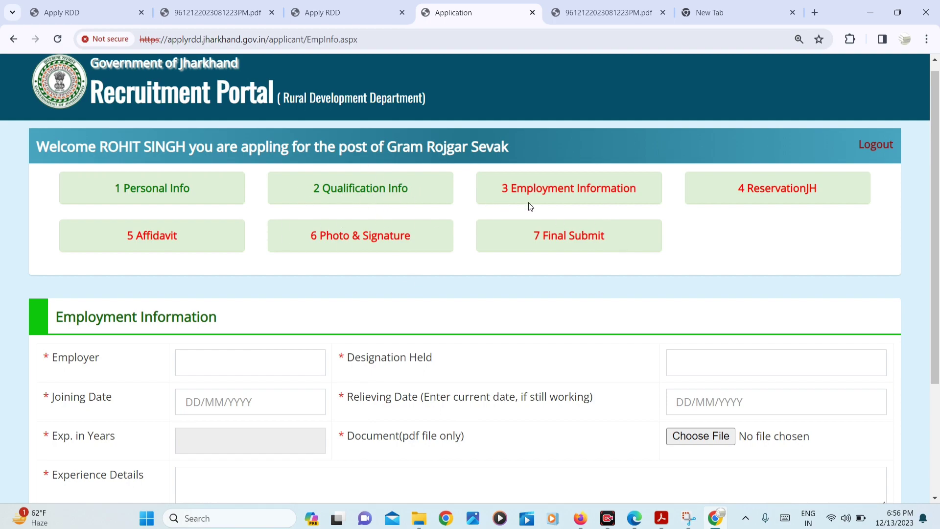
Go through the Employer, Designation Held and Experience Details fields, leaving employment information empty
scroll(541, 241, "down", 2)
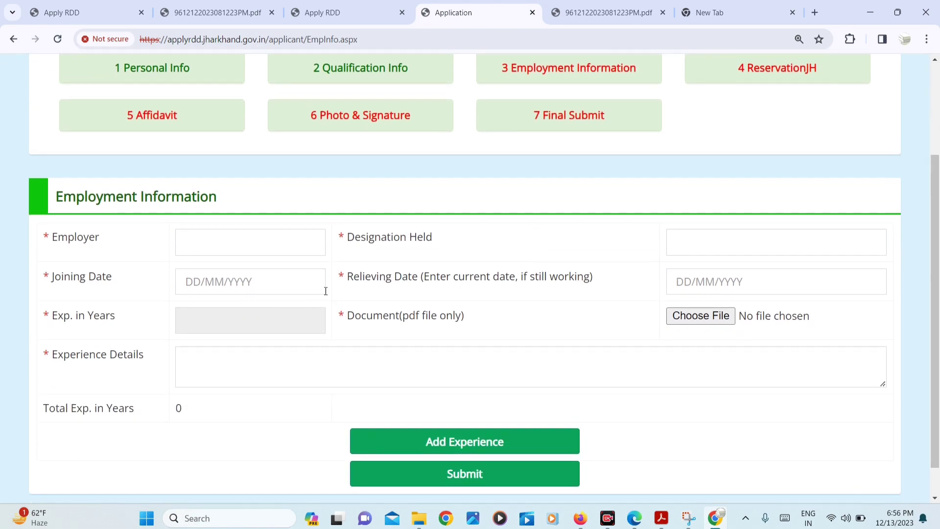
scroll(151, 247, "down", 1)
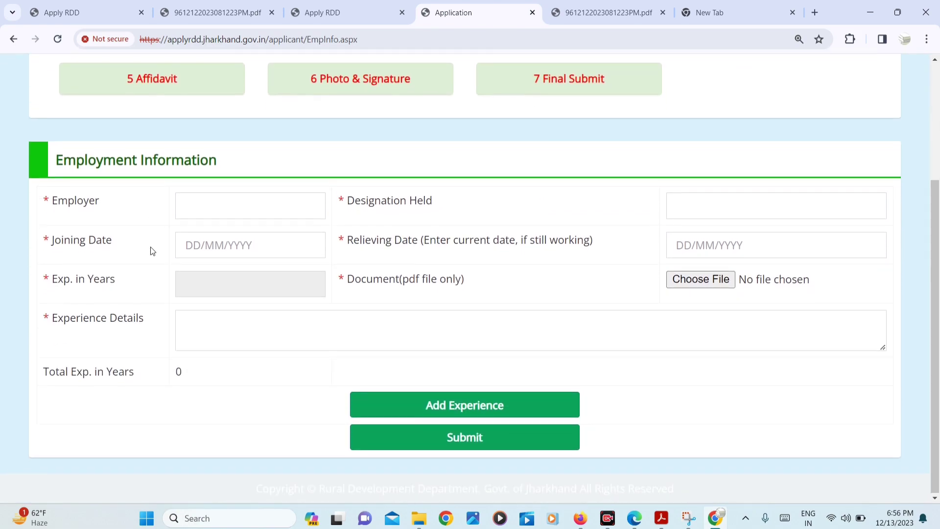
left_click(215, 206)
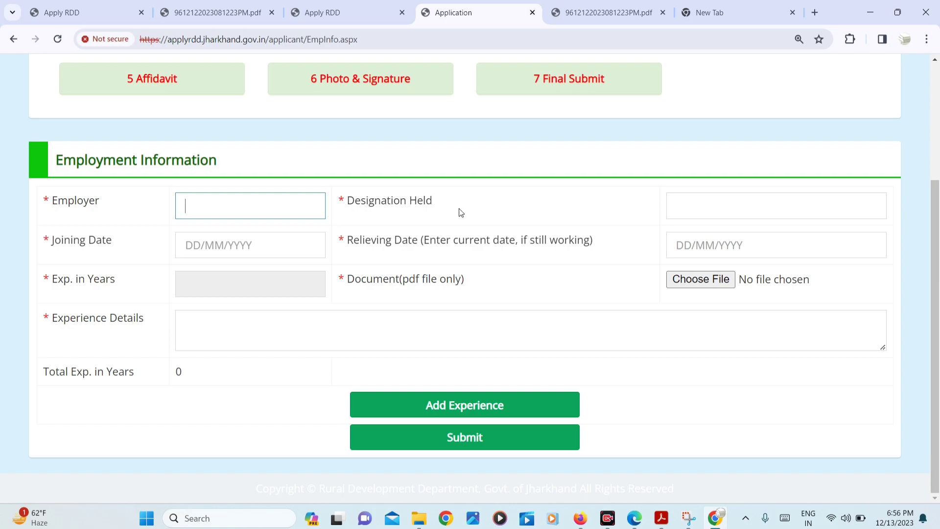
left_click(696, 203)
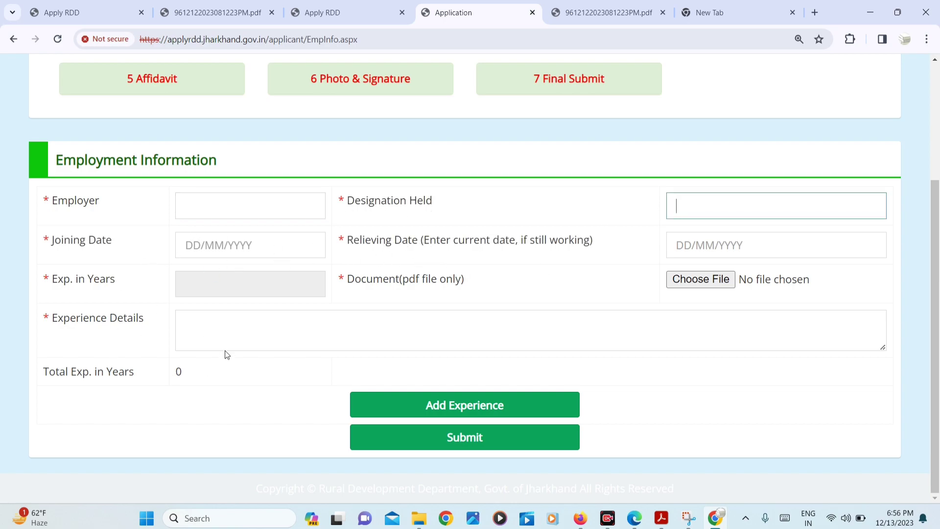
left_click(352, 347)
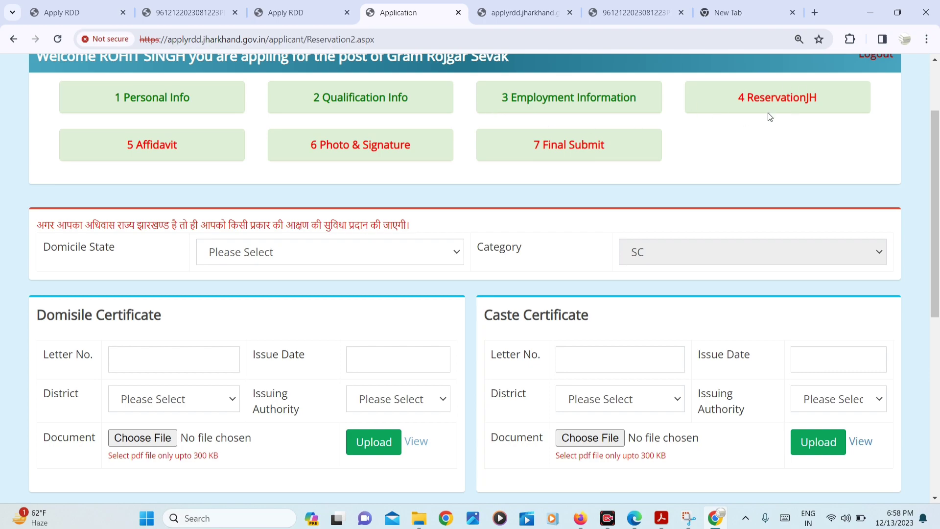
Select Jharkhand as the domicile state
scroll(770, 116, "down", 2)
left_click_drag(52, 168, 147, 174)
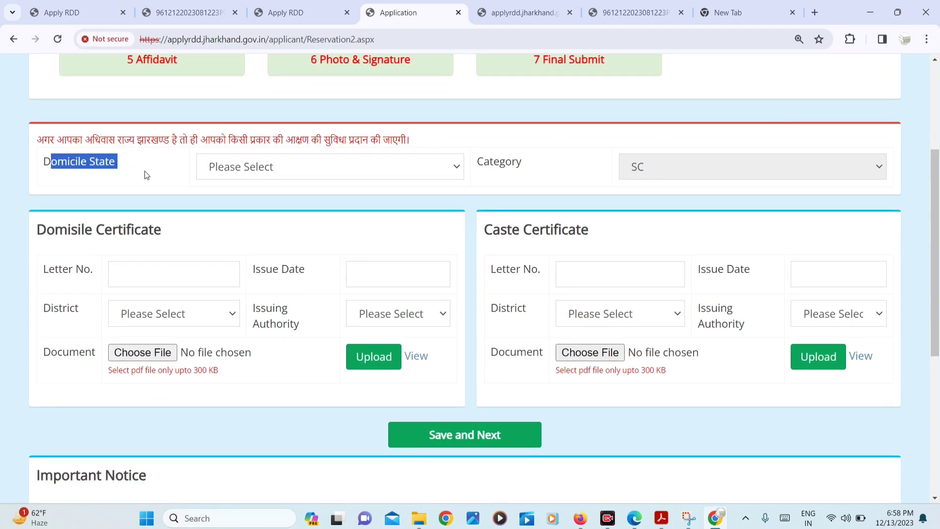
left_click(259, 165)
left_click(255, 204)
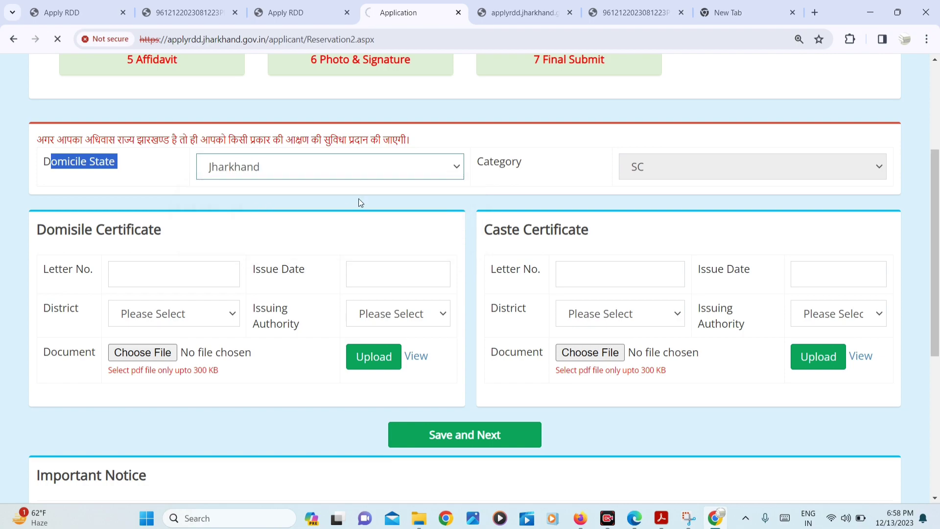
Fill the domicile certificate with letter number JH, district Jamtara and issuing authority SDO
scroll(657, 237, "down", 1)
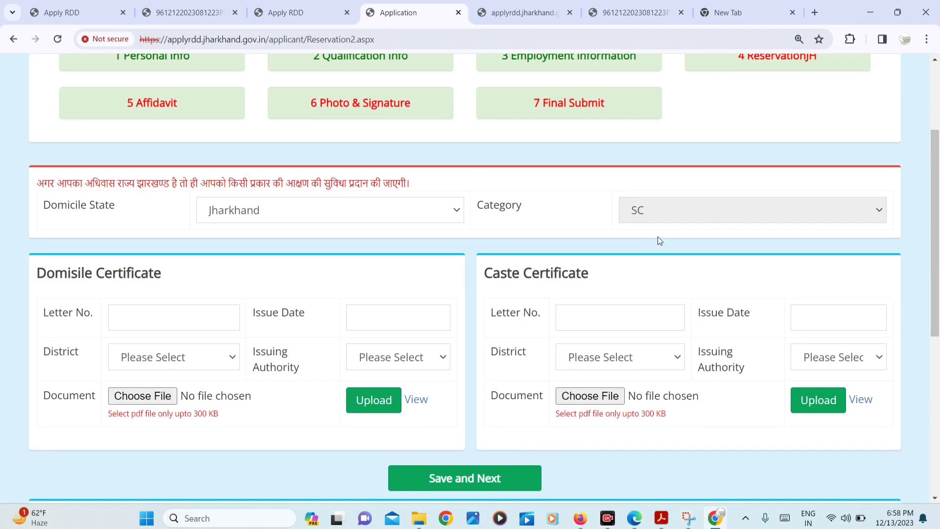
left_click_drag(79, 235, 190, 244)
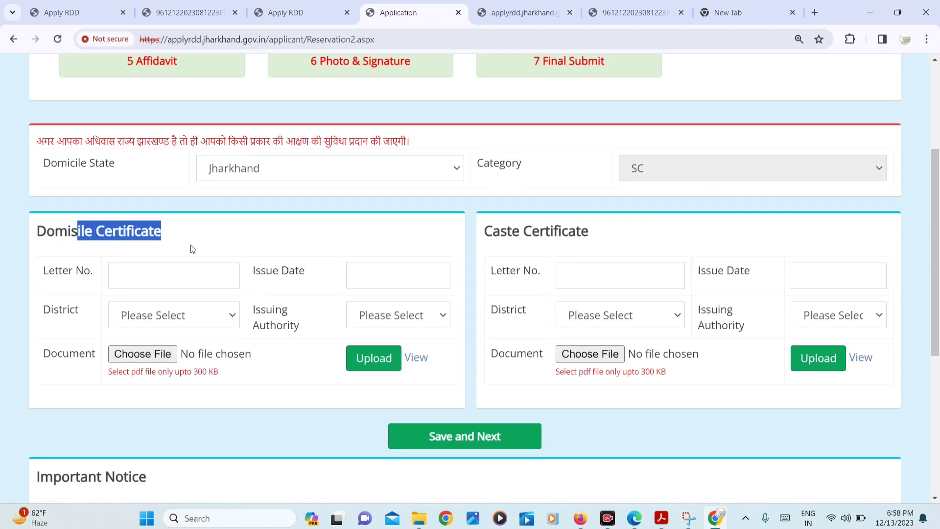
left_click(162, 281)
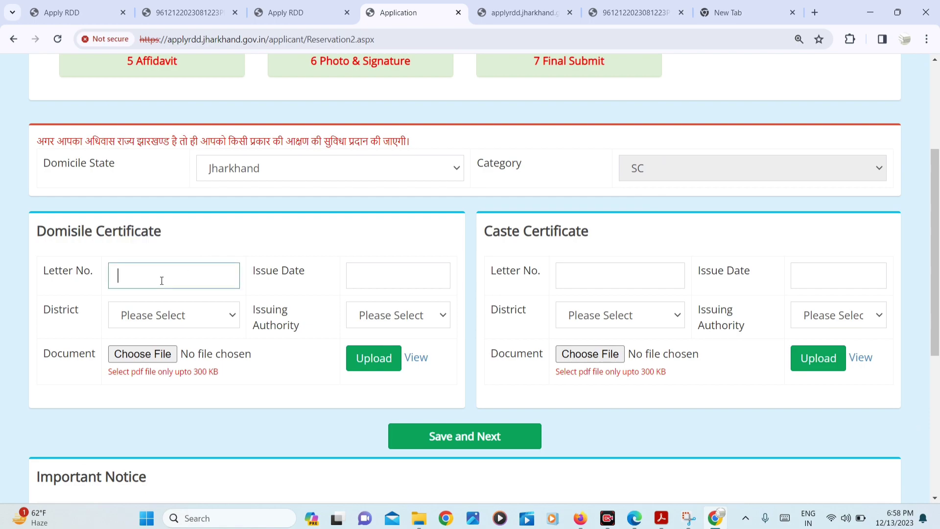
type("JH")
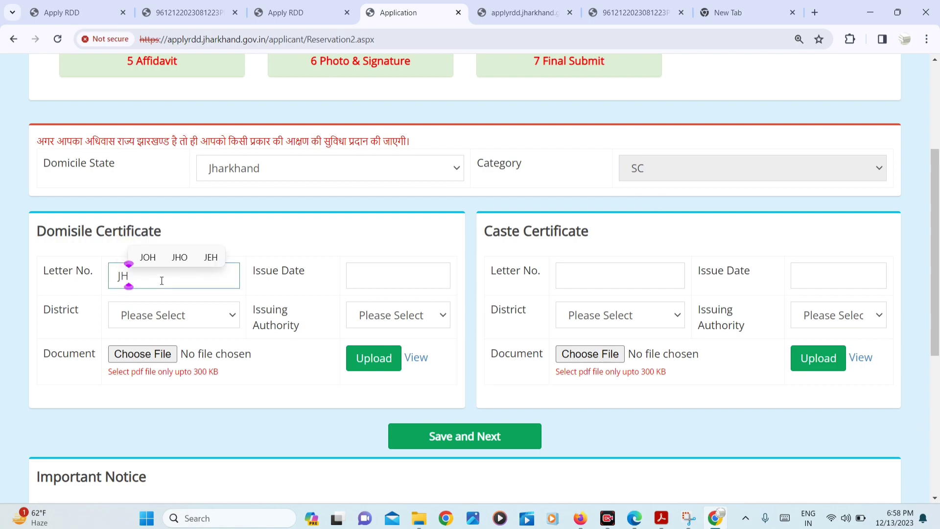
left_click(415, 268)
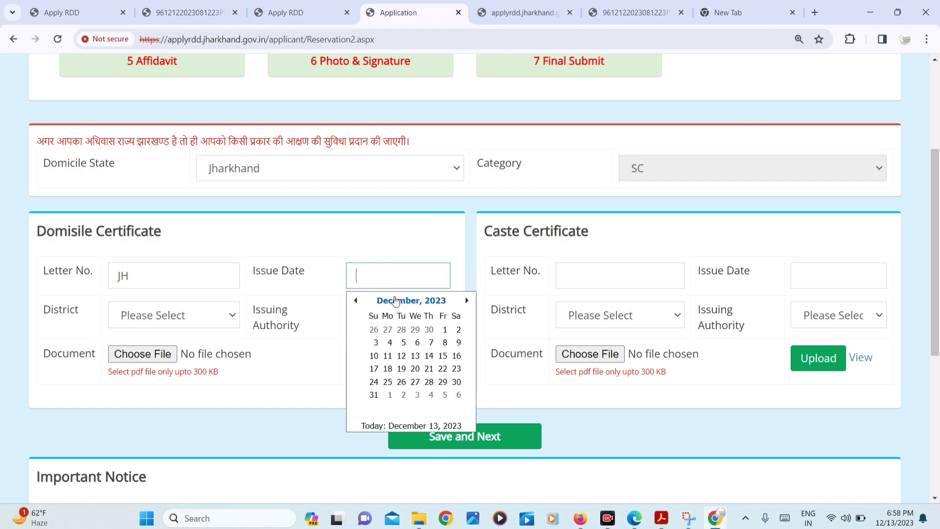
left_click(162, 324)
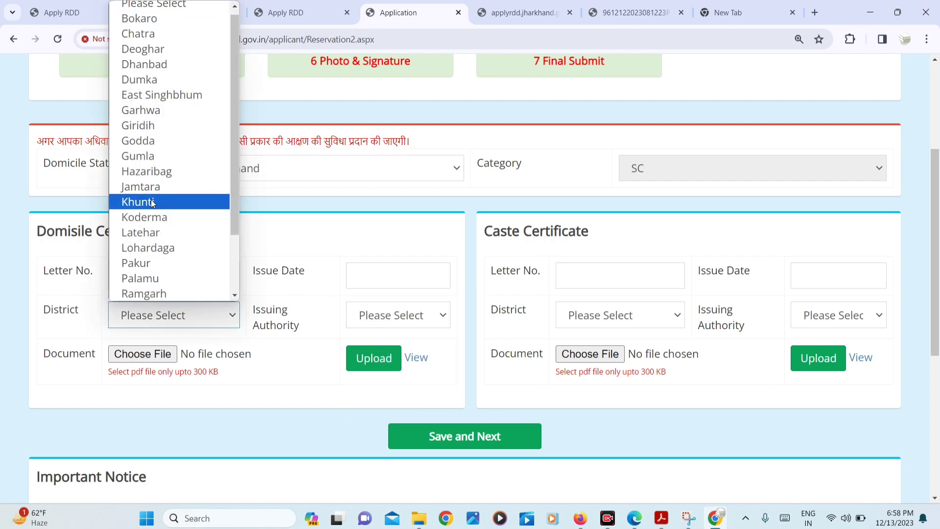
left_click(152, 190)
left_click(384, 318)
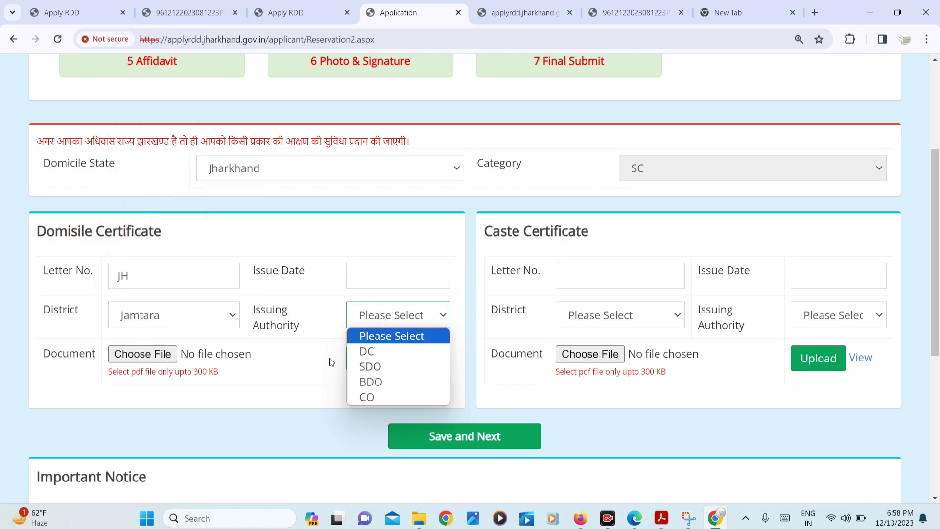
left_click(383, 367)
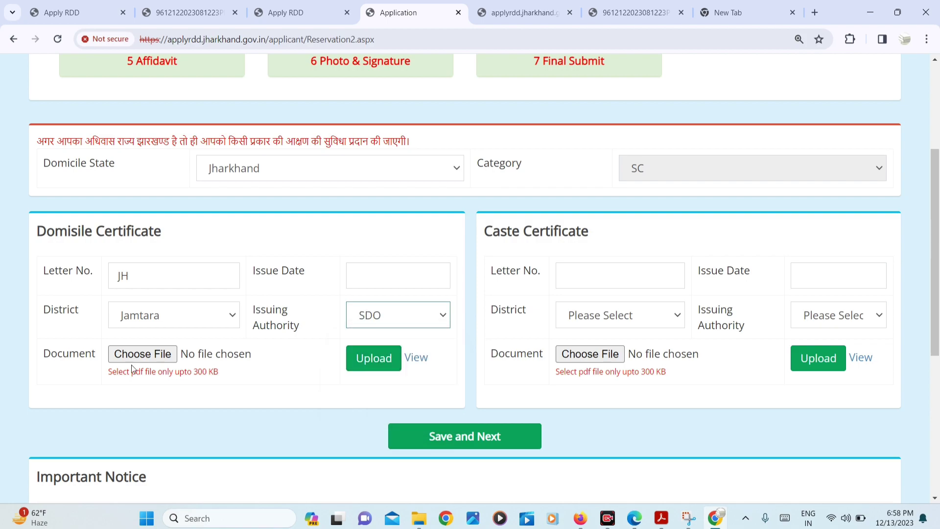
left_click_drag(201, 372, 229, 378)
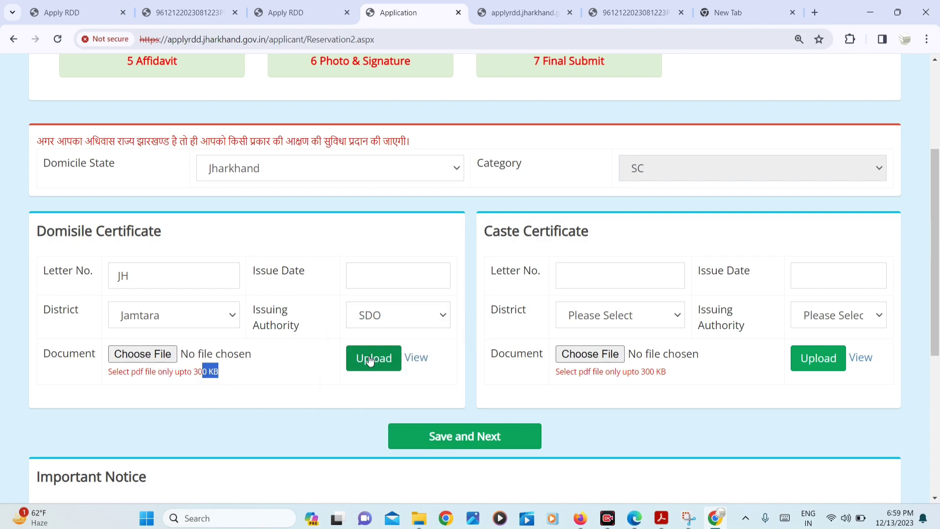
Enter JH as the caste certificate letter number
left_click(577, 279)
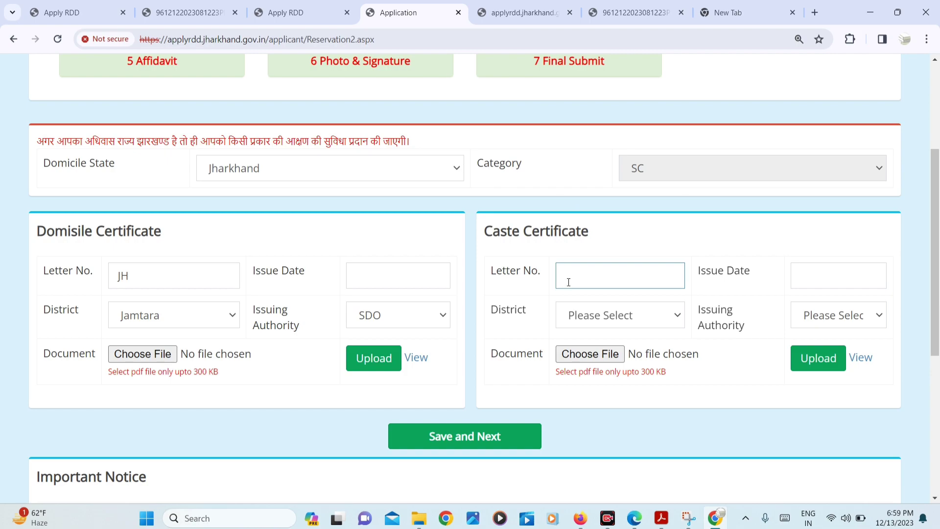
type("JH")
left_click(836, 271)
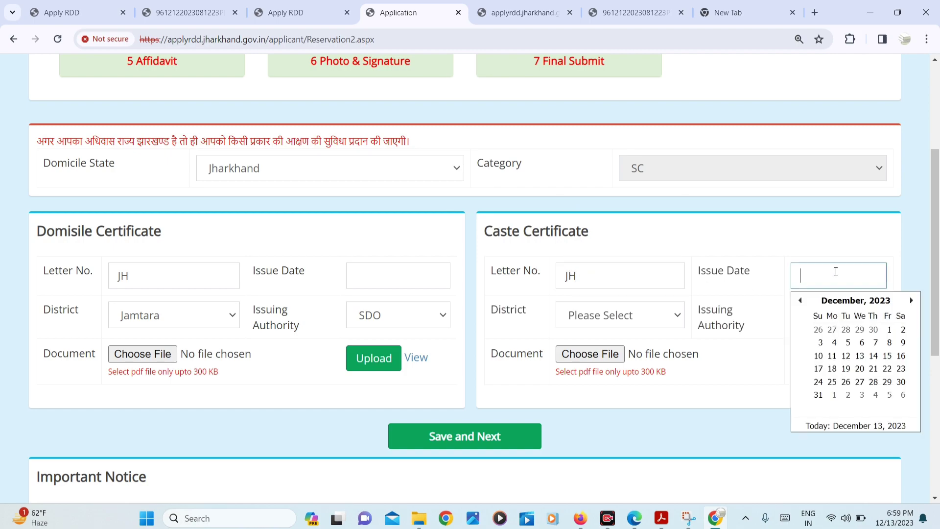
left_click(644, 330)
left_click(815, 318)
left_click(815, 319)
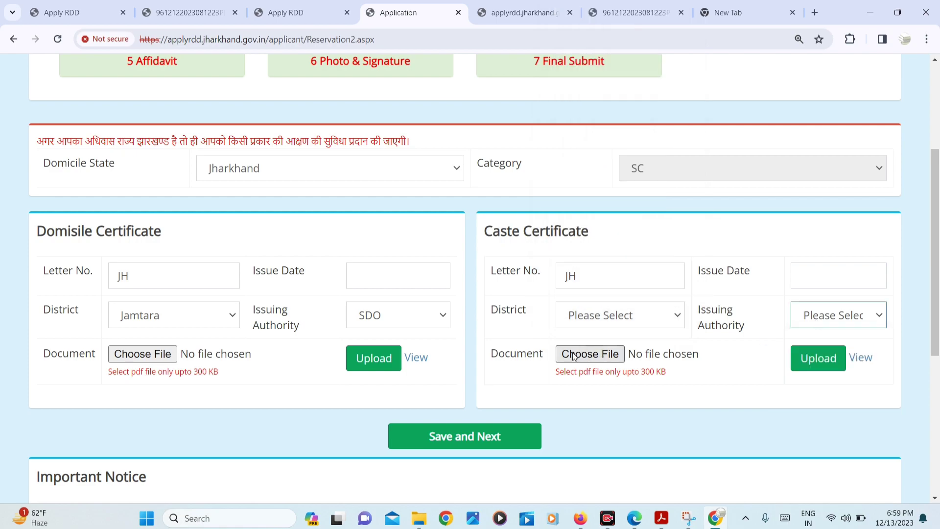